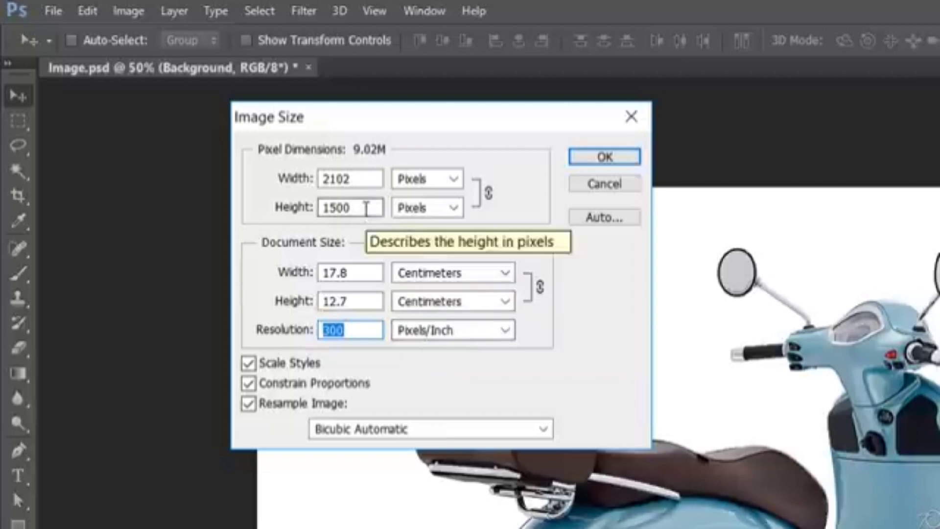
- Resize the image to a height of 2000 pixels with proportions constrained
click(368, 208)
click(369, 180)
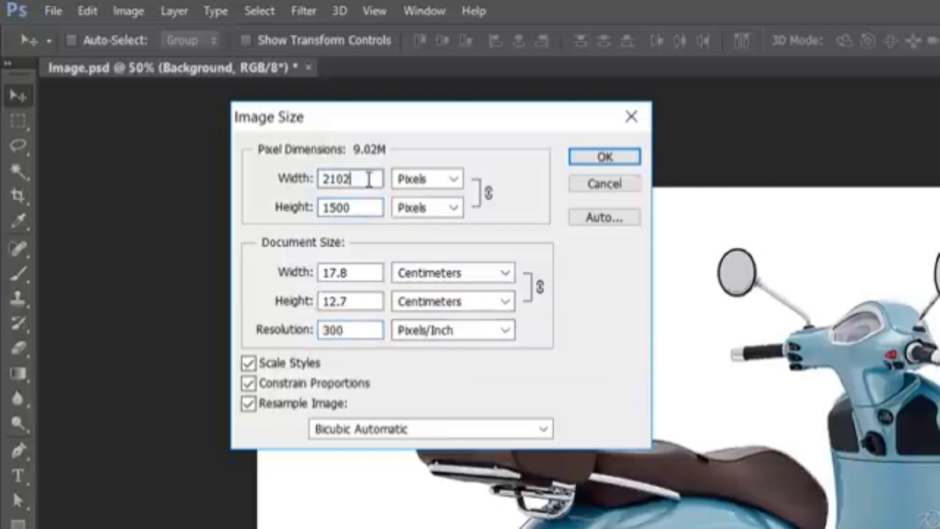
click(370, 207)
double_click(371, 207)
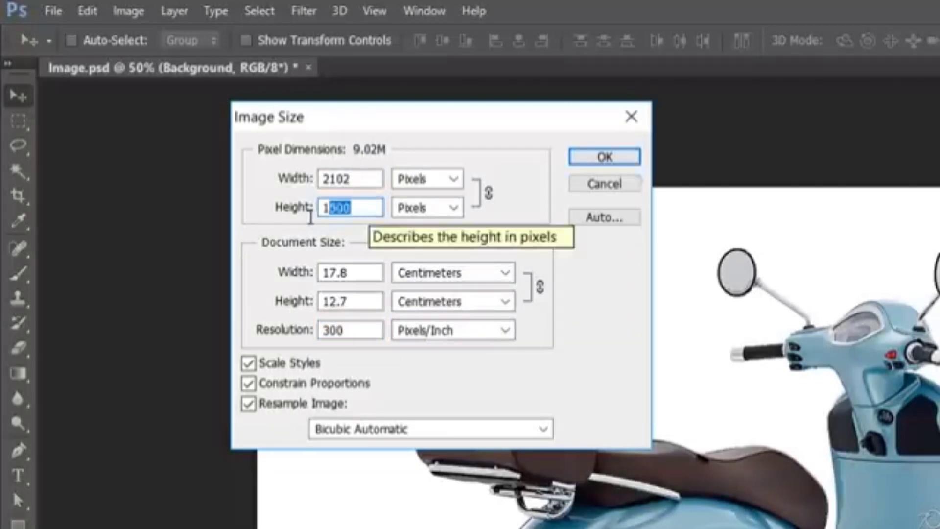
text(2000)
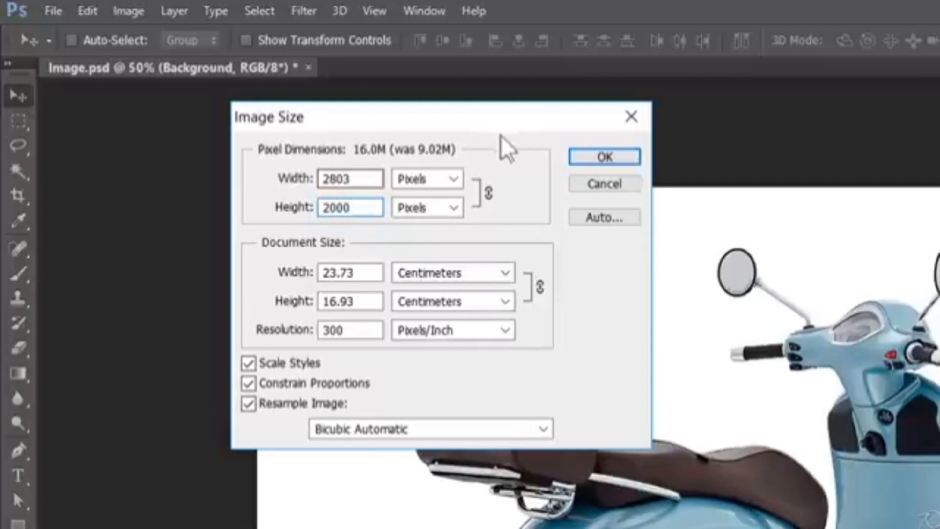
click(602, 159)
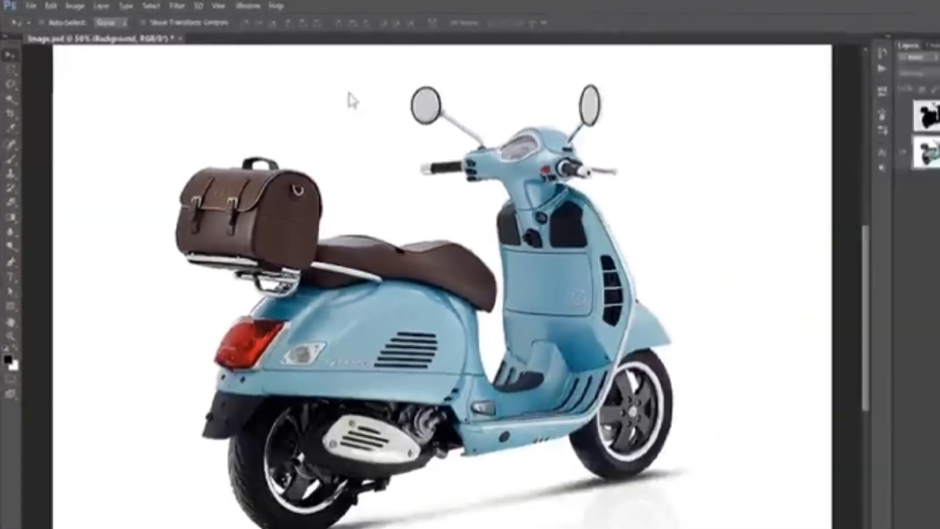
- Load the Selection layer's selection and copy the selected scooter onto a new layer
key(ctrl+0)
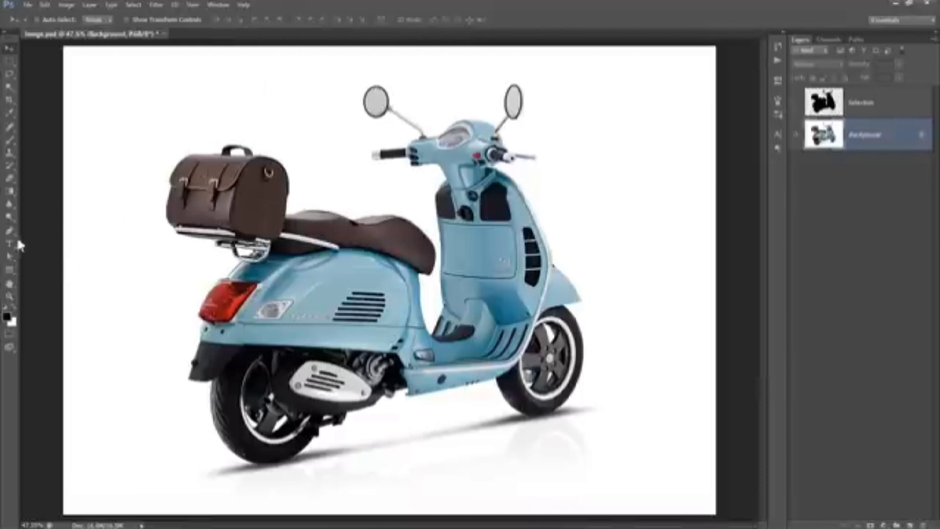
click(11, 86)
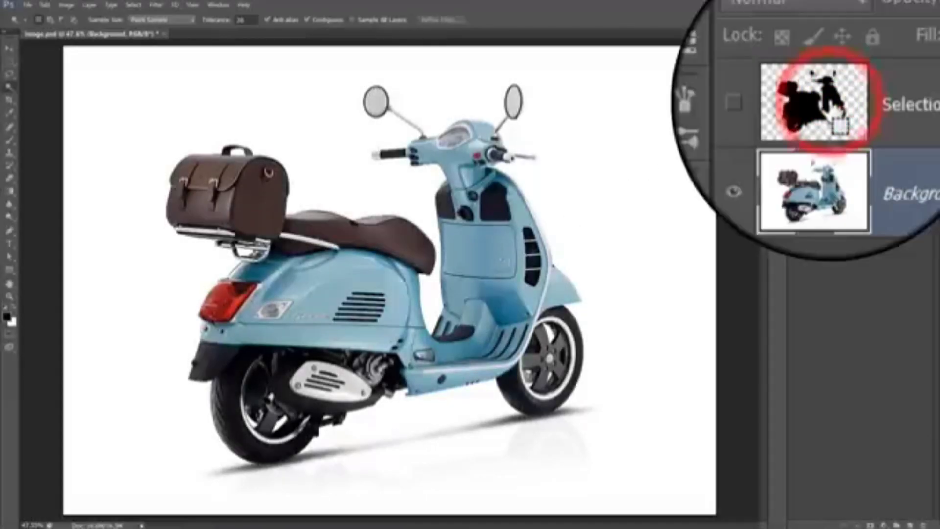
ctrl+click(834, 120)
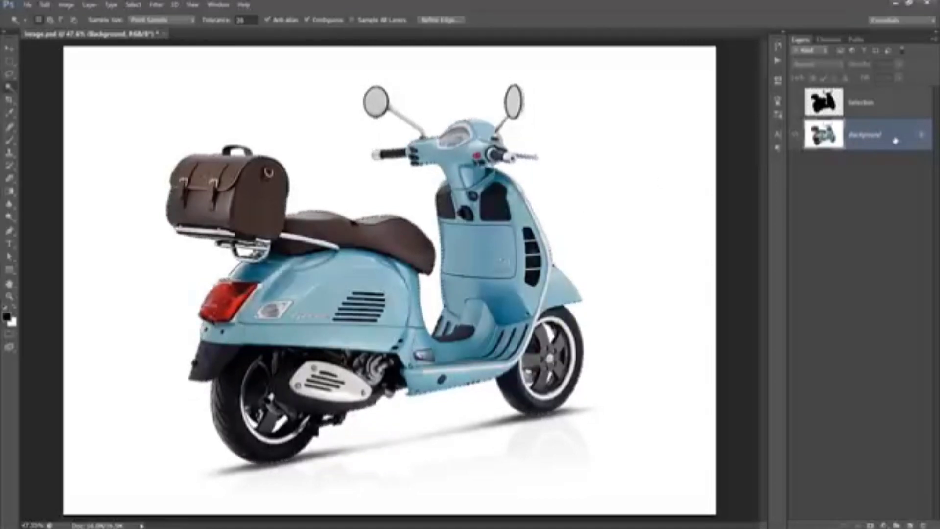
key(ctrl+j)
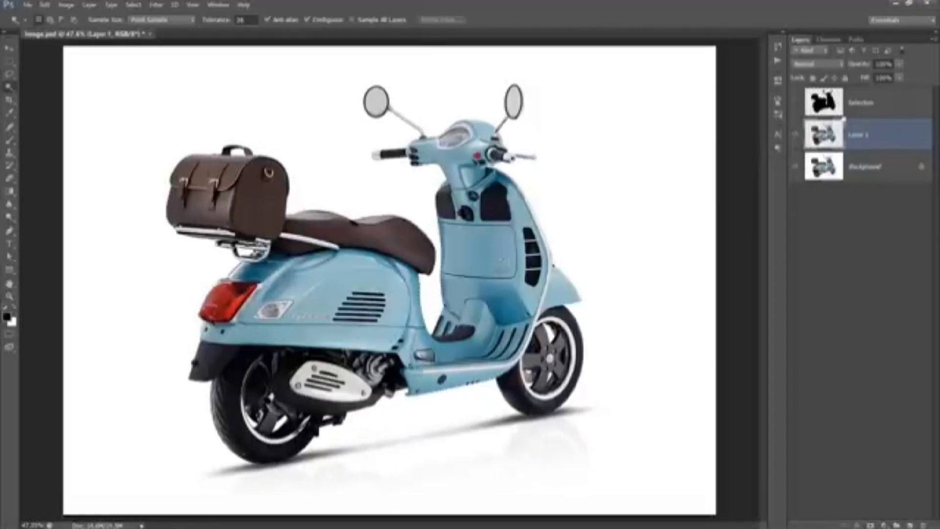
- Delete the Selection layer and hide the Background layer
click(874, 101)
key(Delete)
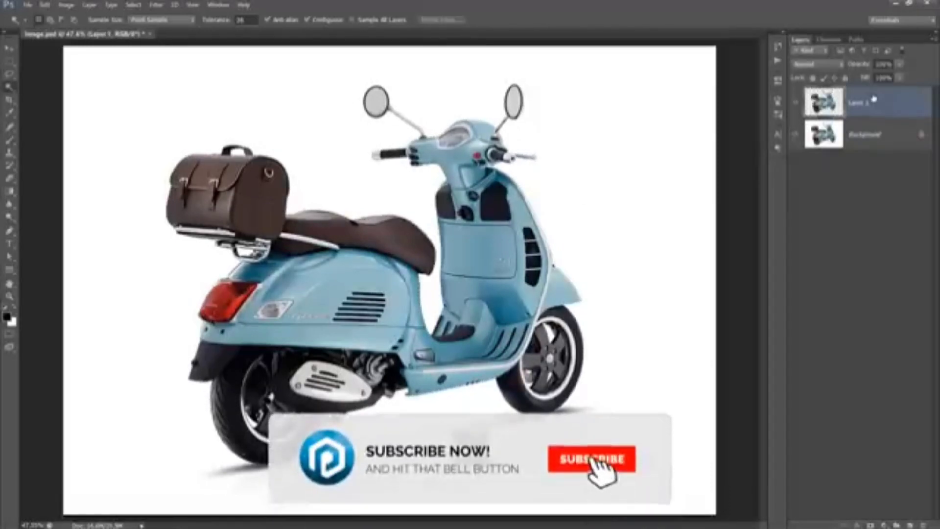
click(796, 136)
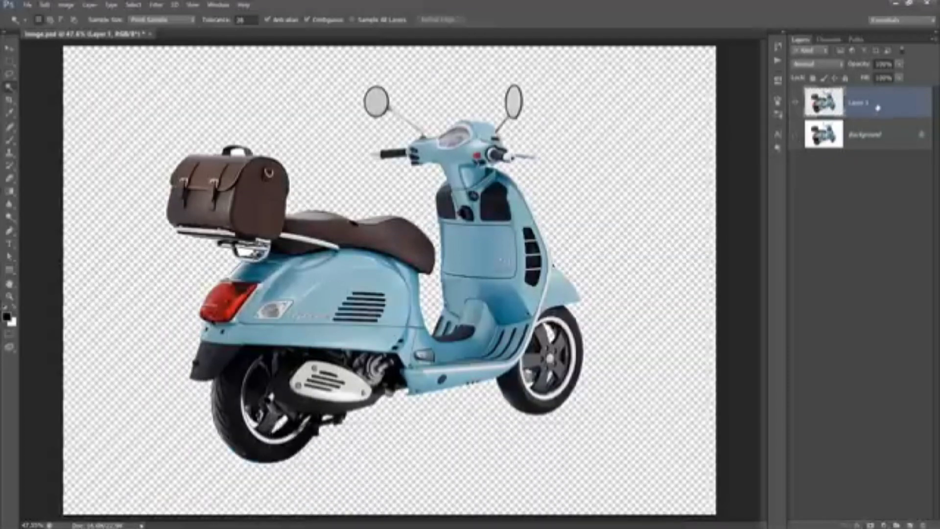
- Open the Oil Paint filter on Layer 1 and set Stylization to 5 and Cleanliness to 4
click(156, 6)
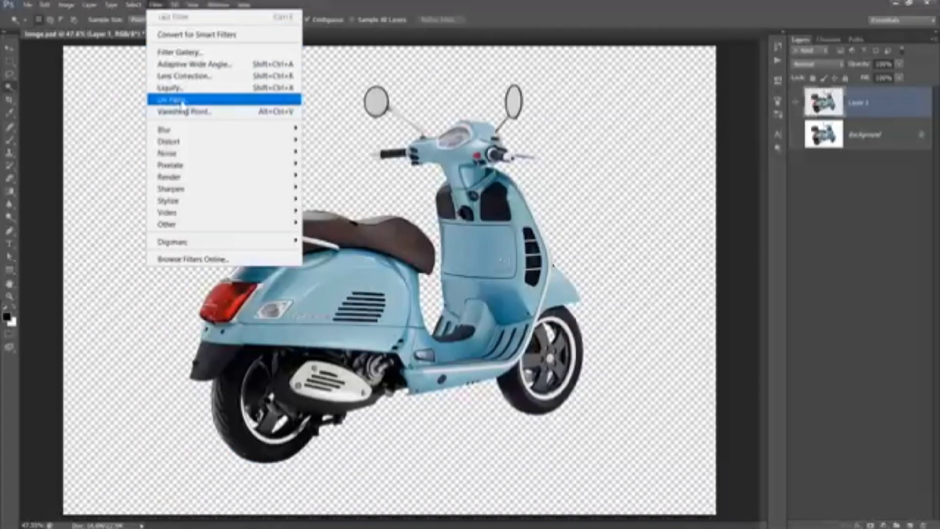
mouse_move(229, 205)
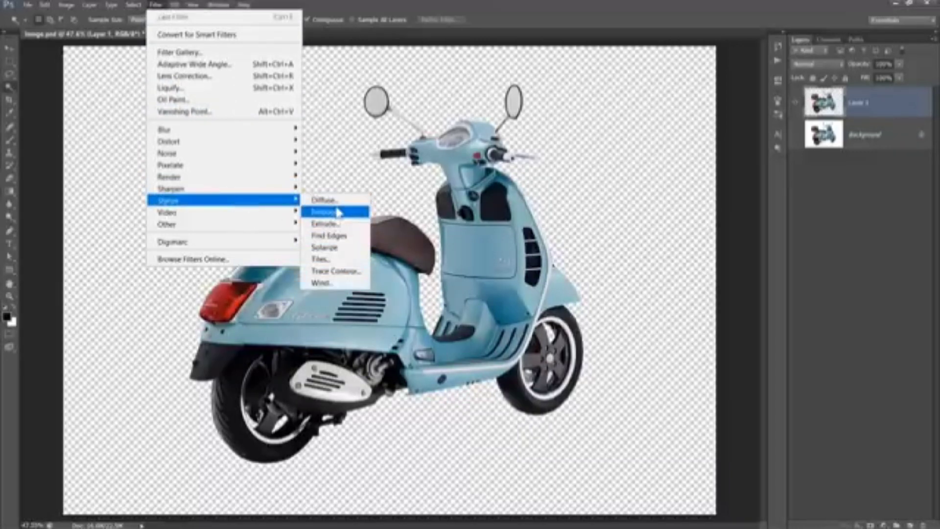
click(209, 101)
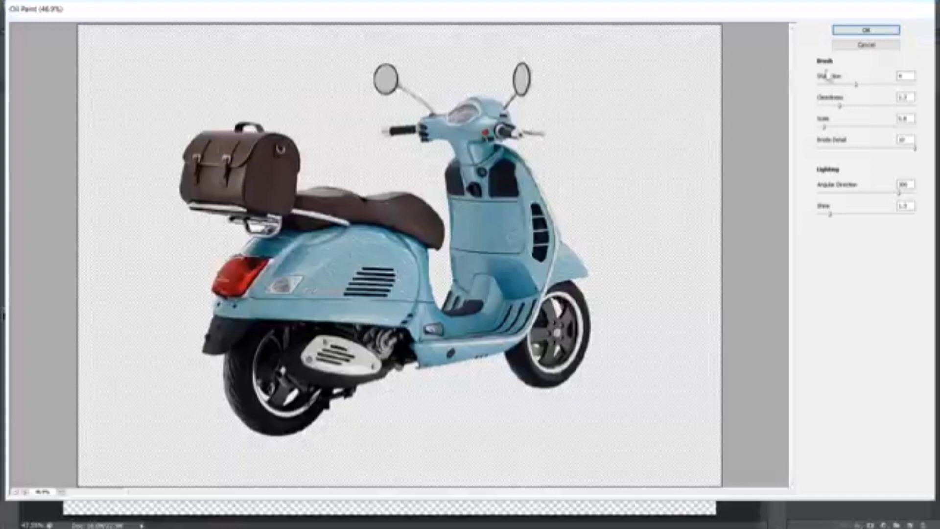
click(903, 76)
text(5)
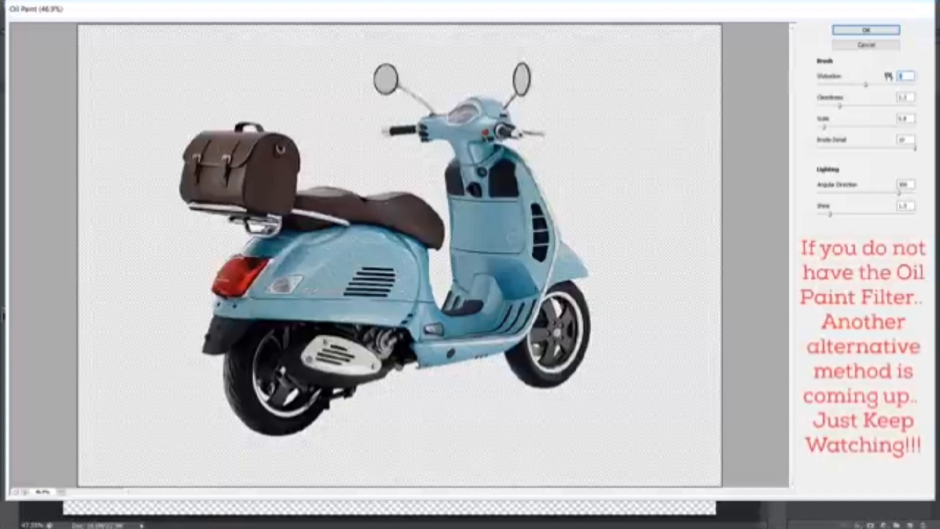
click(905, 97)
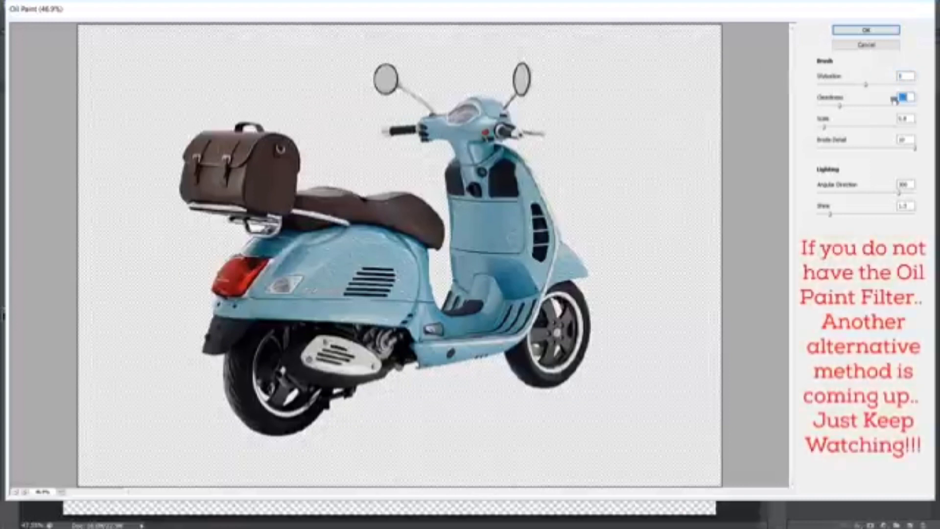
text(4)
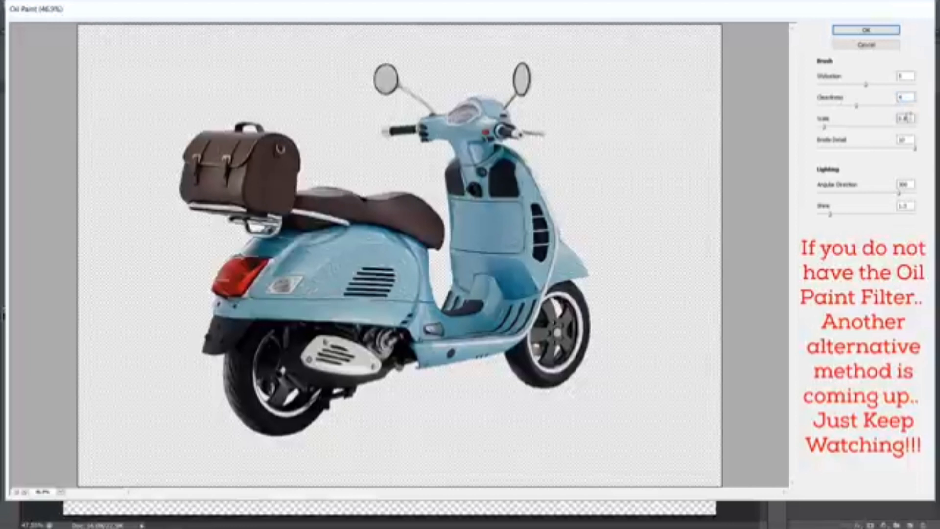
- Set Scale to 3, Bristle Detail to 4, Angular Direction to 0 and Shine to 0, then apply the filter
drag(906, 117, 892, 117)
text(3)
drag(911, 139, 893, 141)
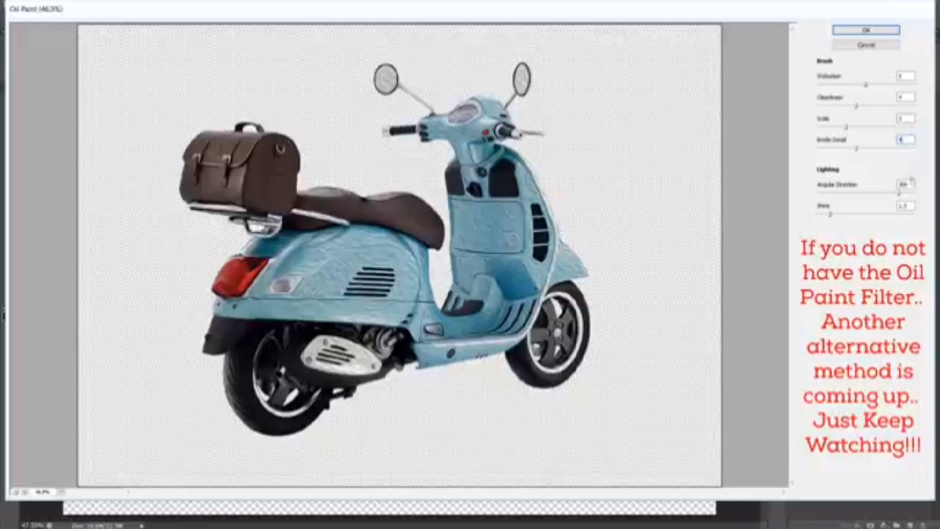
drag(911, 185, 899, 187)
text(0)
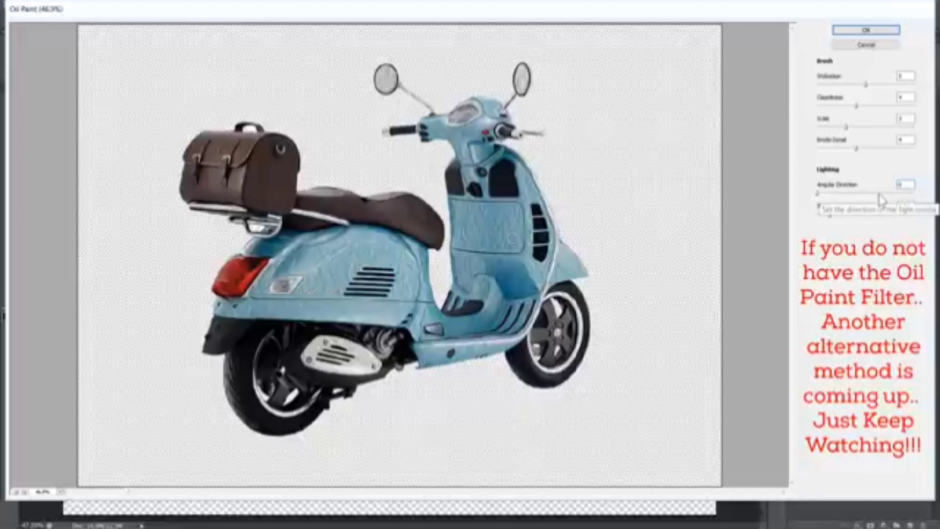
drag(909, 206, 895, 208)
text(0)
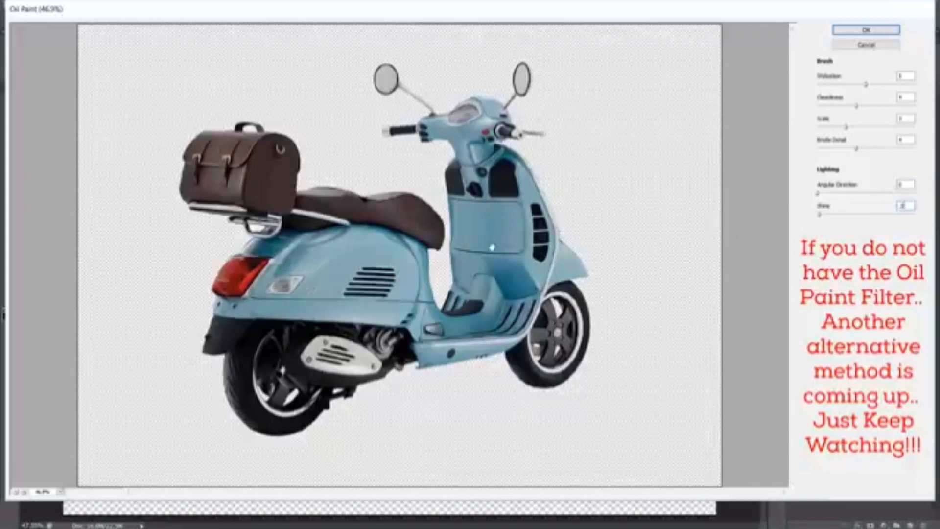
scroll(487, 243, up, 3)
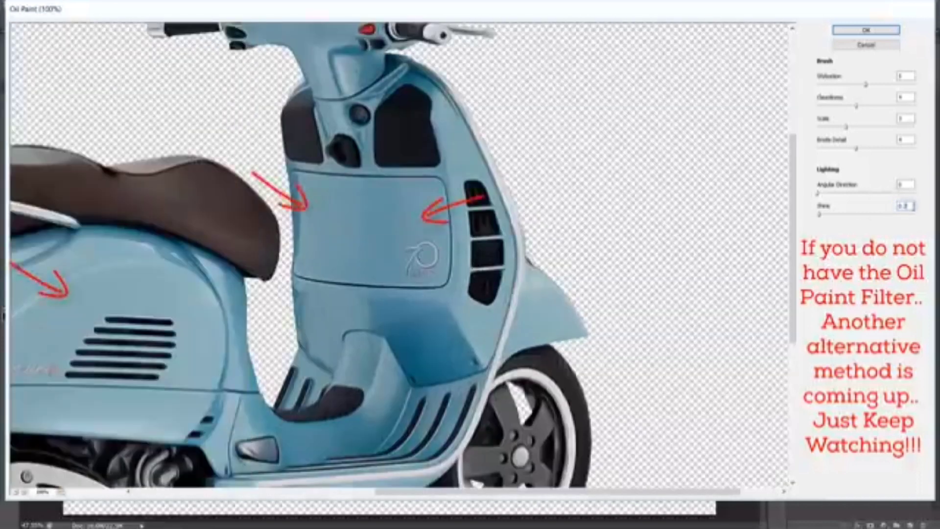
click(868, 30)
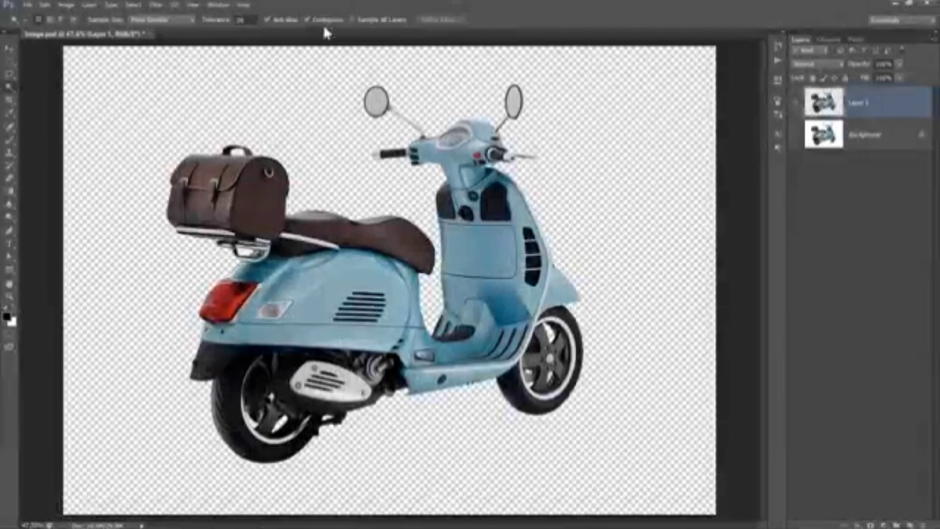
- Open the Actions panel and load the Oil Paint Alternative action file
click(218, 5)
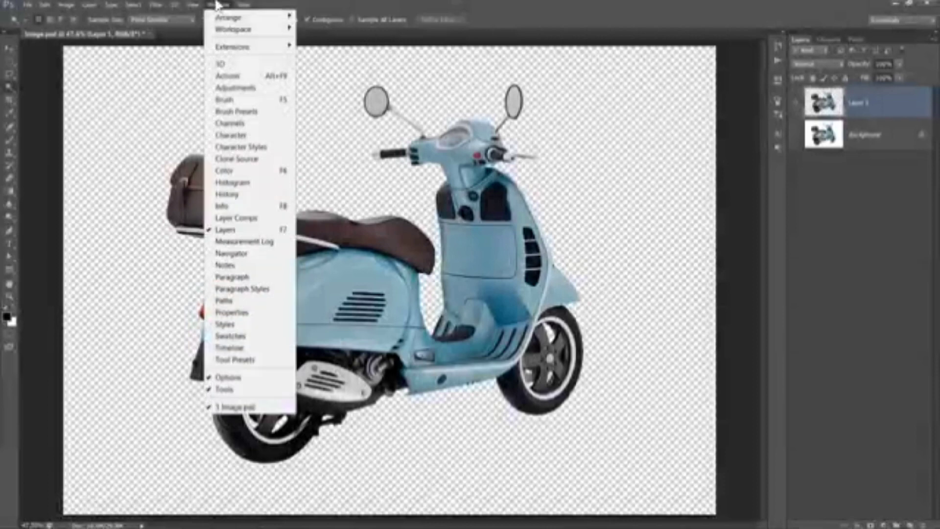
click(227, 76)
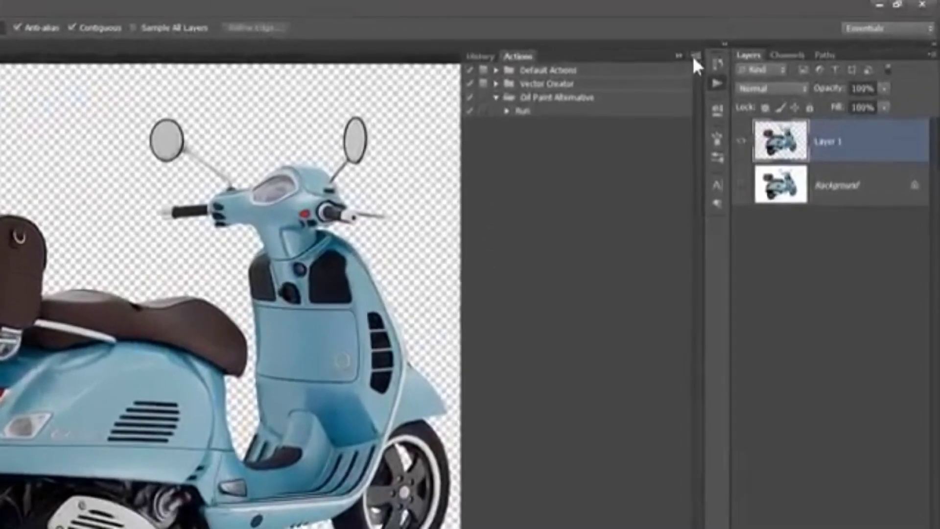
click(745, 43)
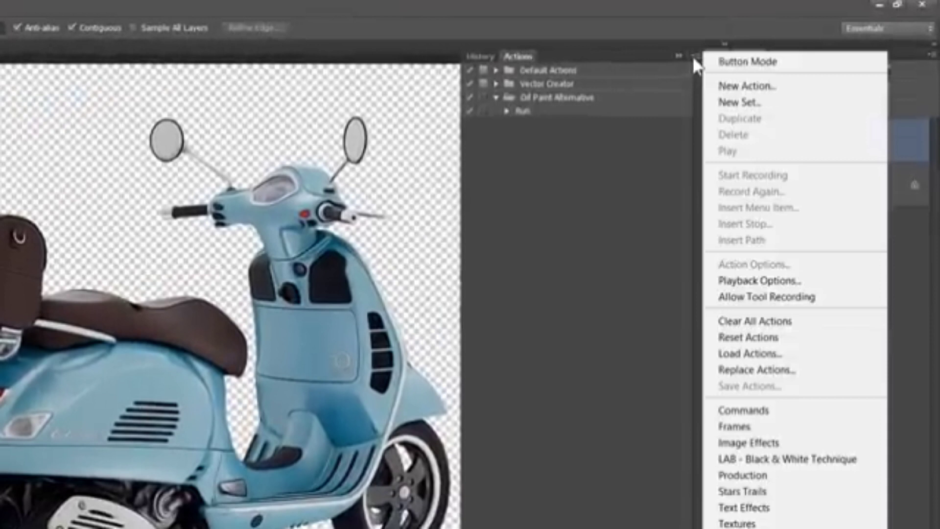
click(762, 355)
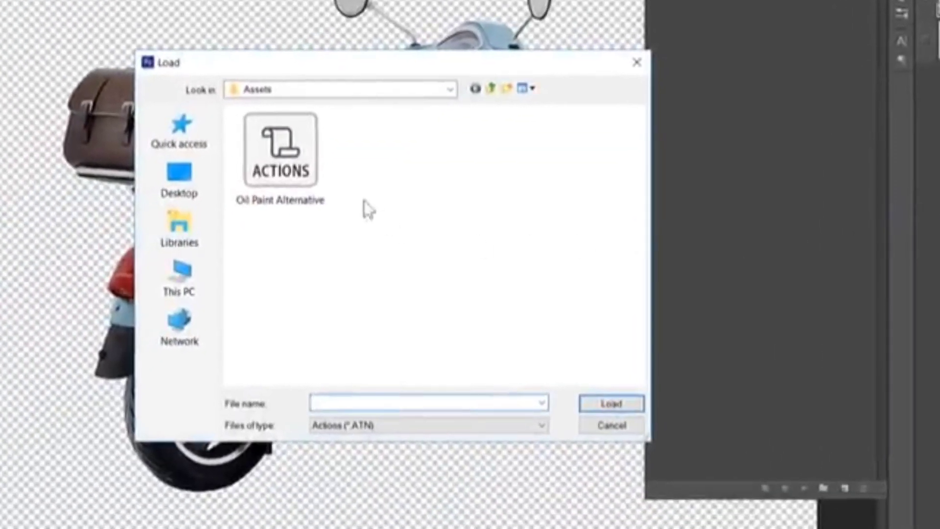
click(313, 172)
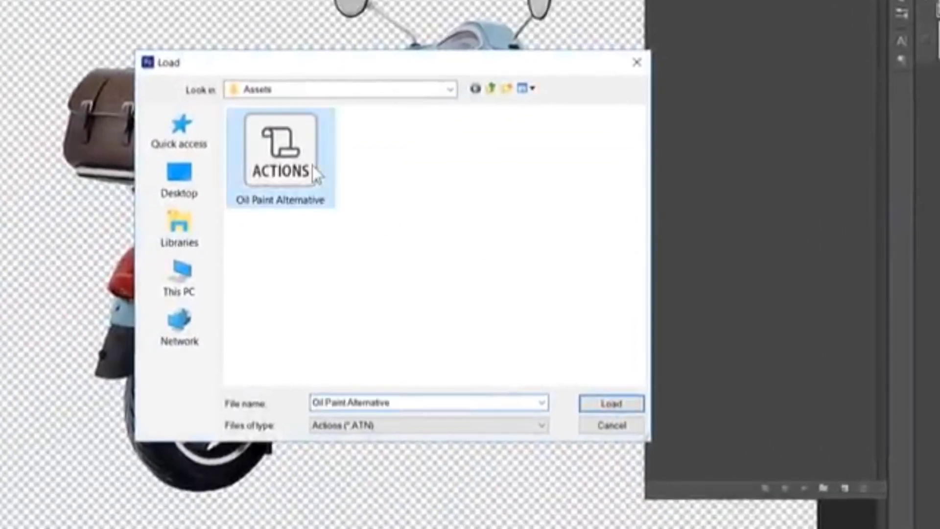
double_click(306, 171)
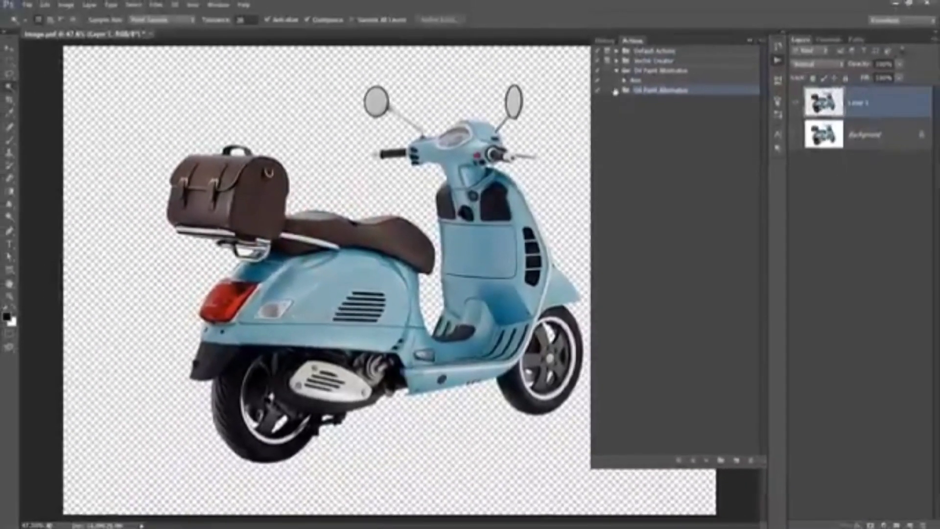
- Play the Run action from the Oil Paint Alternative set on Layer 1
click(616, 91)
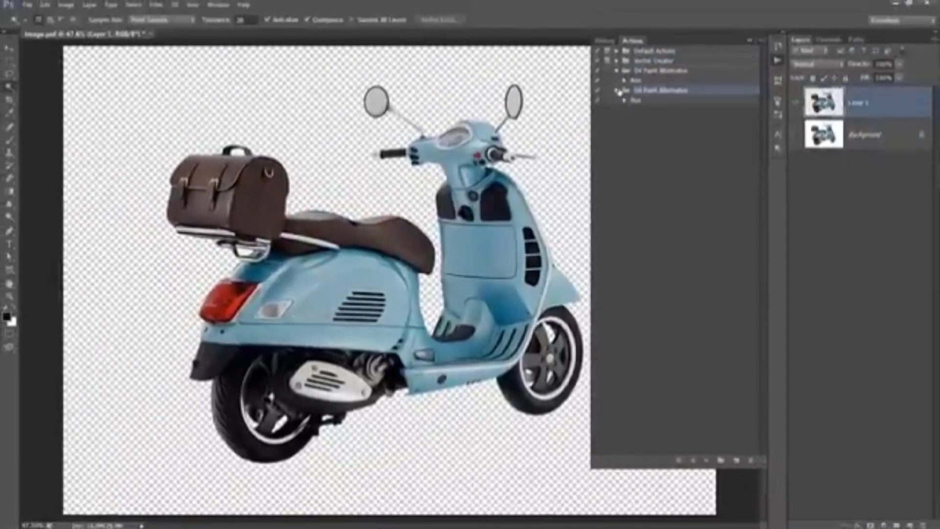
click(636, 101)
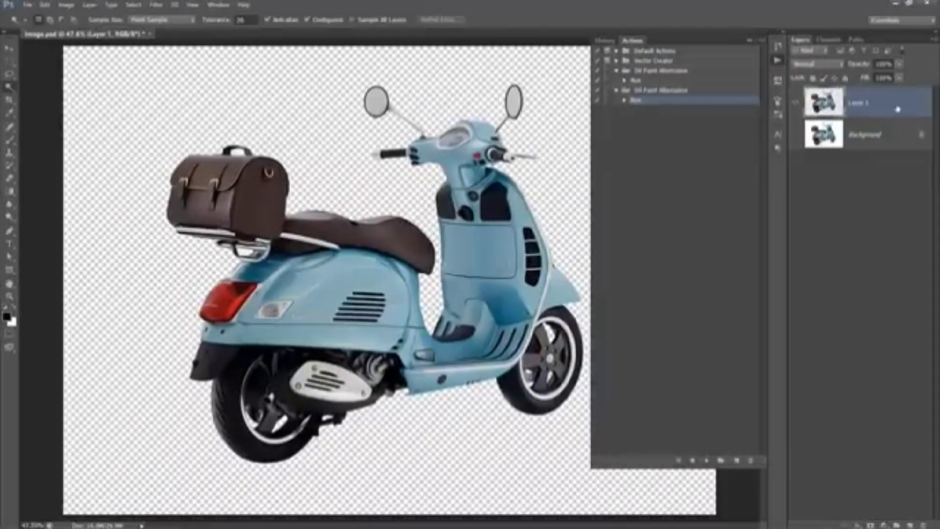
click(706, 461)
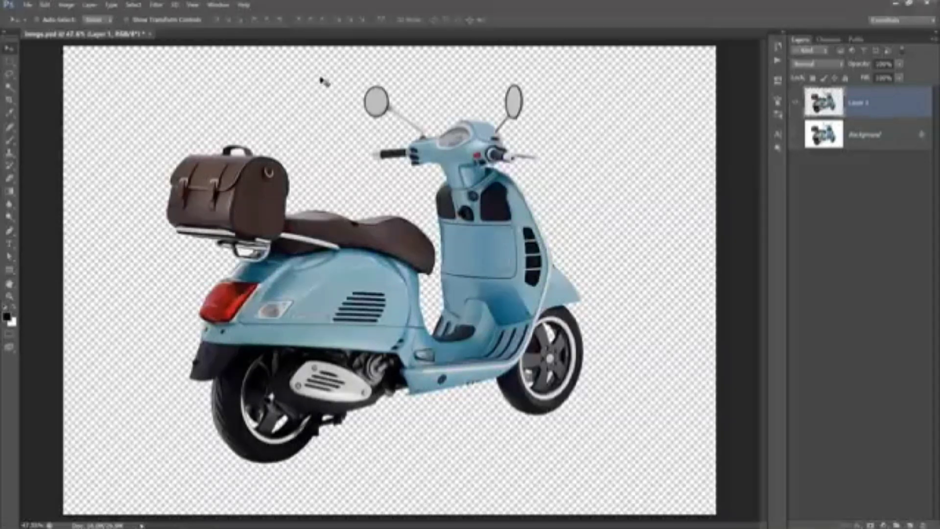
- Desaturate Layer 1
click(68, 5)
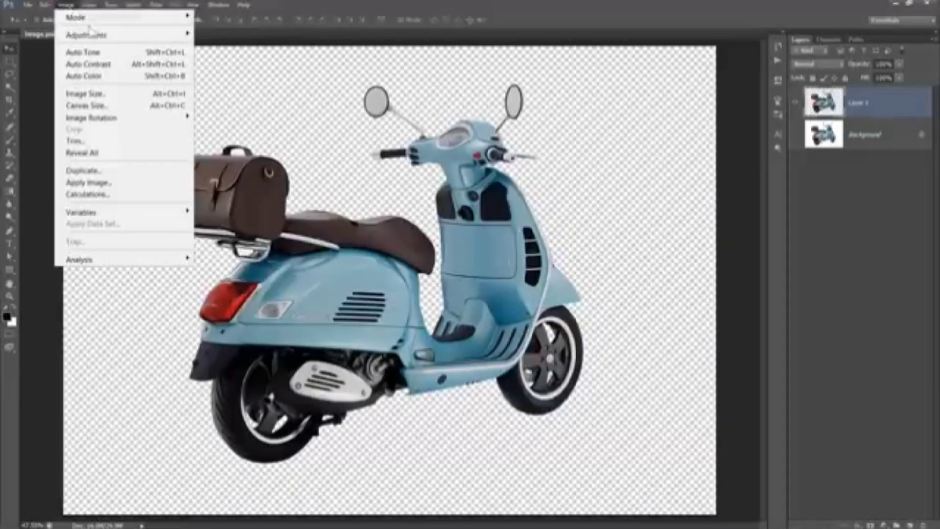
mouse_move(103, 36)
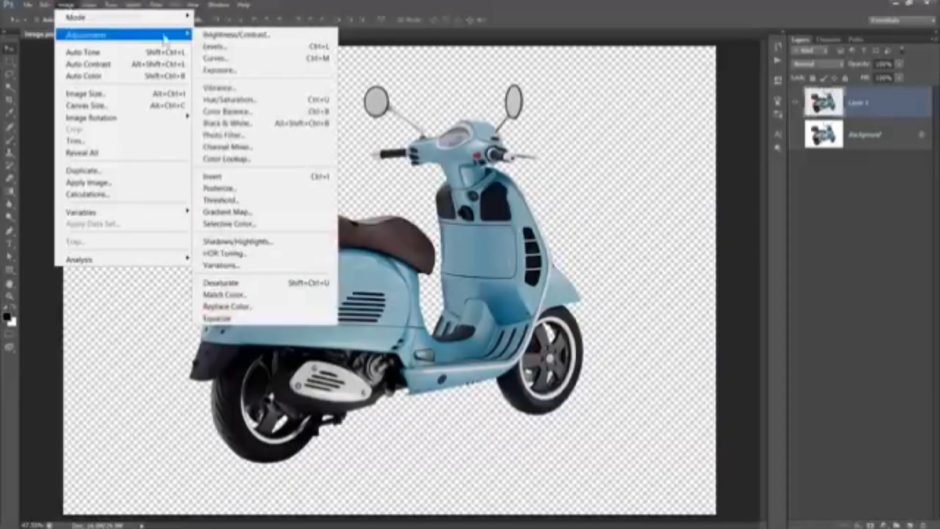
click(255, 282)
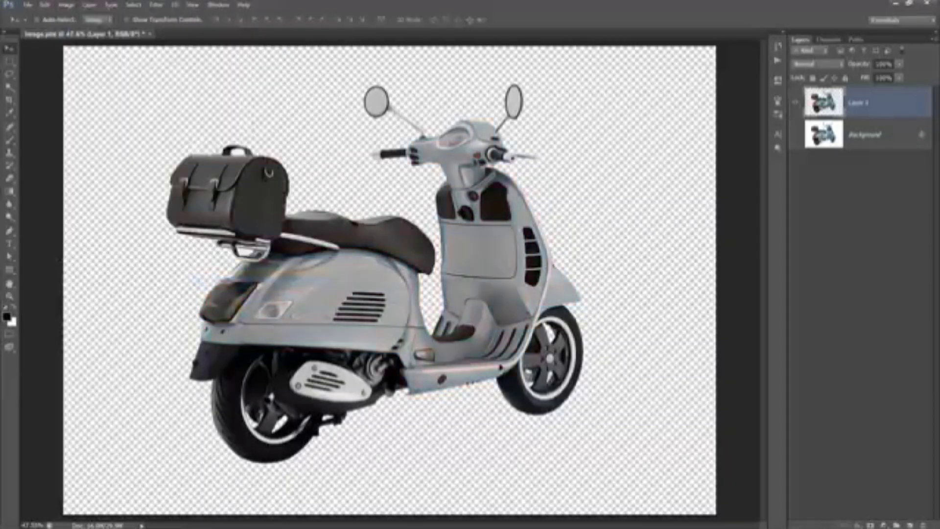
- Add a Levels adjustment layer above Layer 1
click(885, 524)
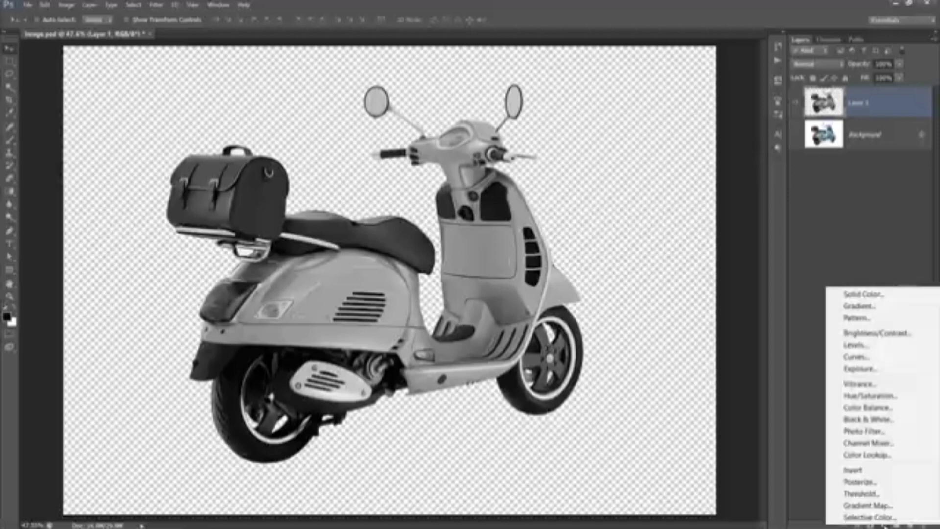
click(866, 345)
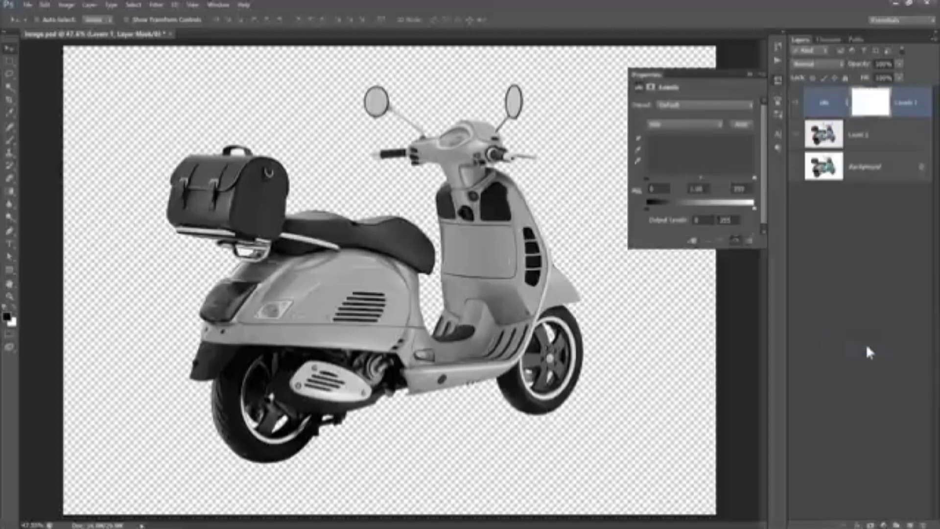
- Clip the Levels adjustment to Layer 1, then add a Posterize adjustment layer clipped above it
click(691, 240)
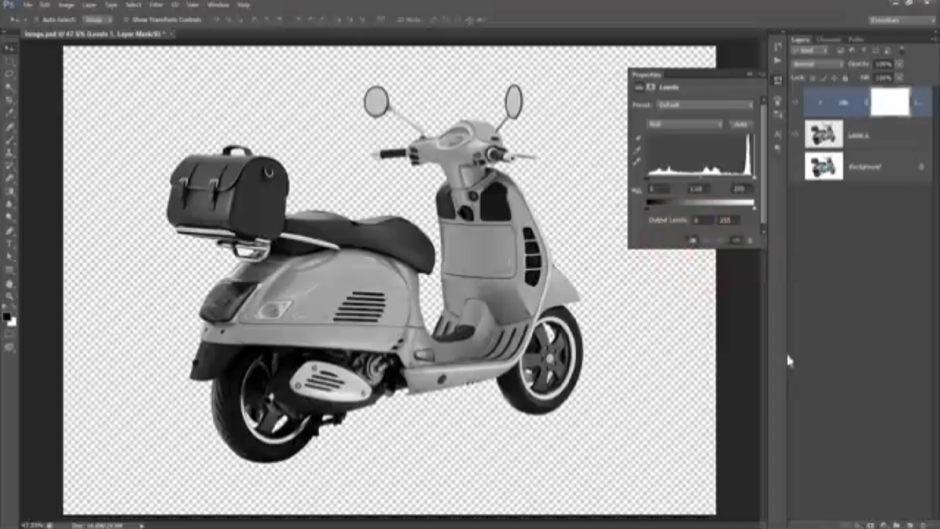
click(883, 525)
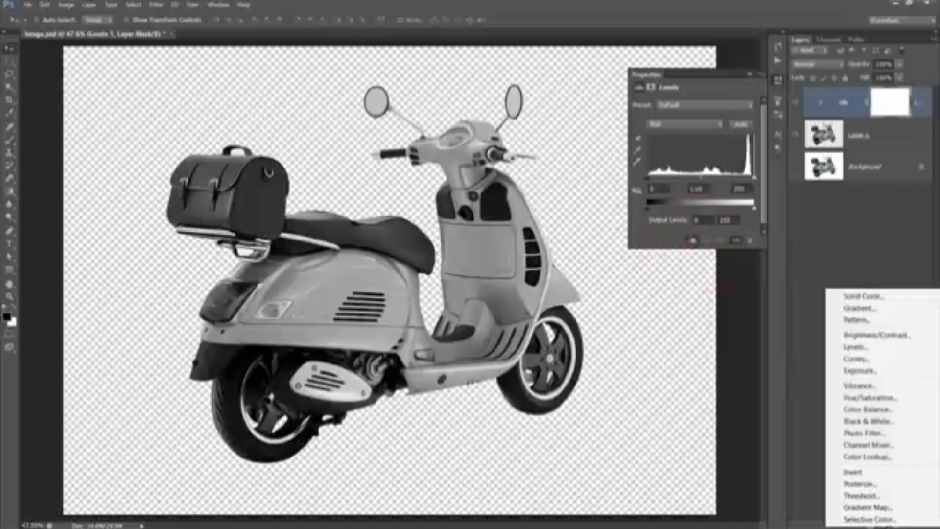
click(869, 484)
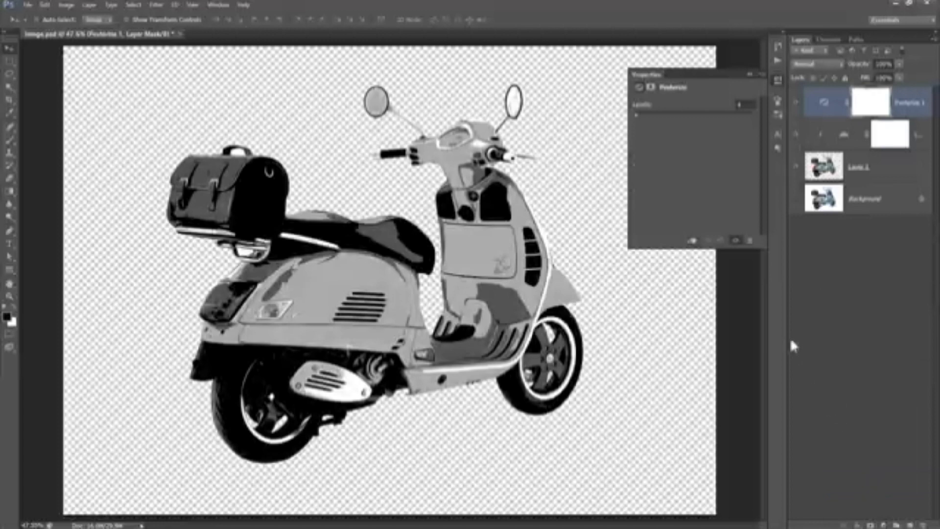
click(691, 239)
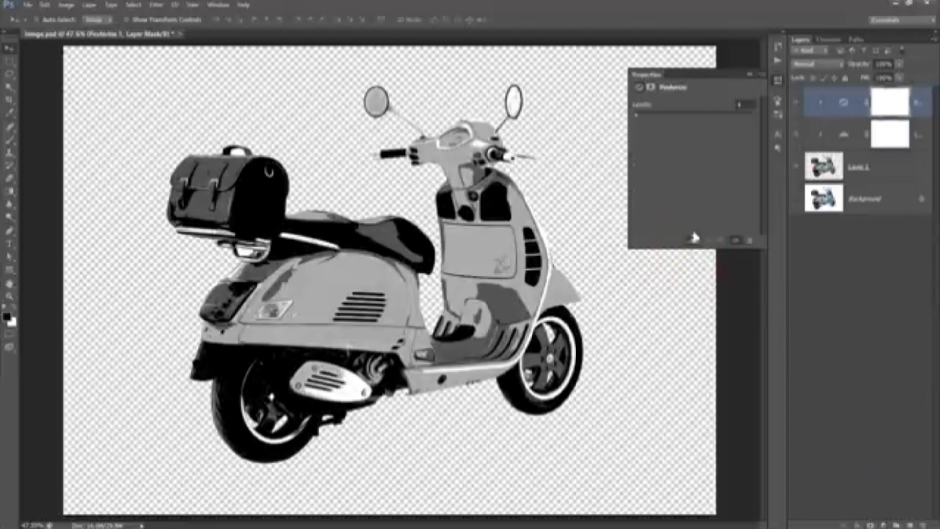
- Adjust the Posterize adjustment's number of levels
click(744, 105)
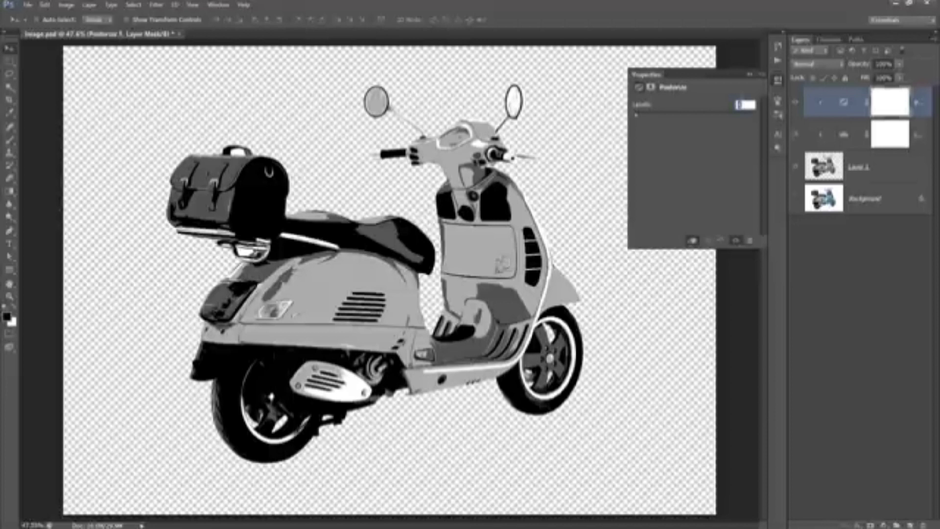
text(2)
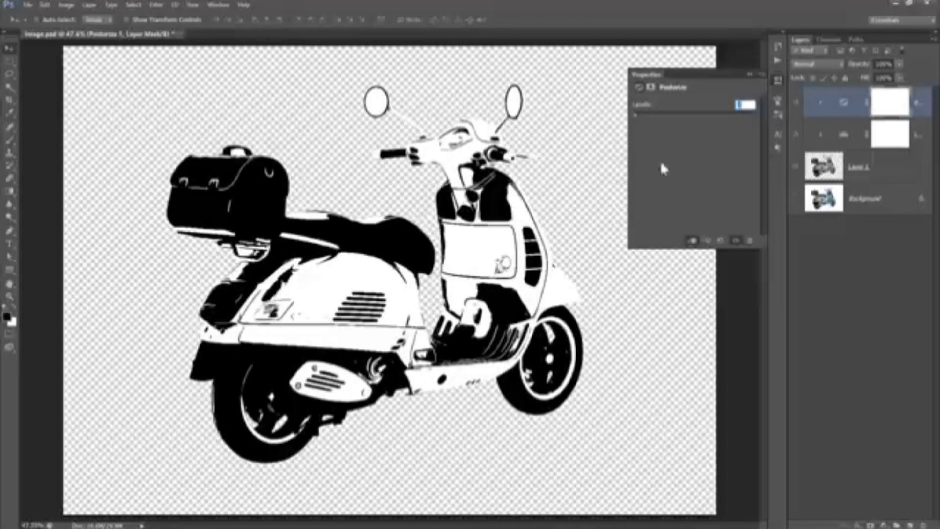
text(3)
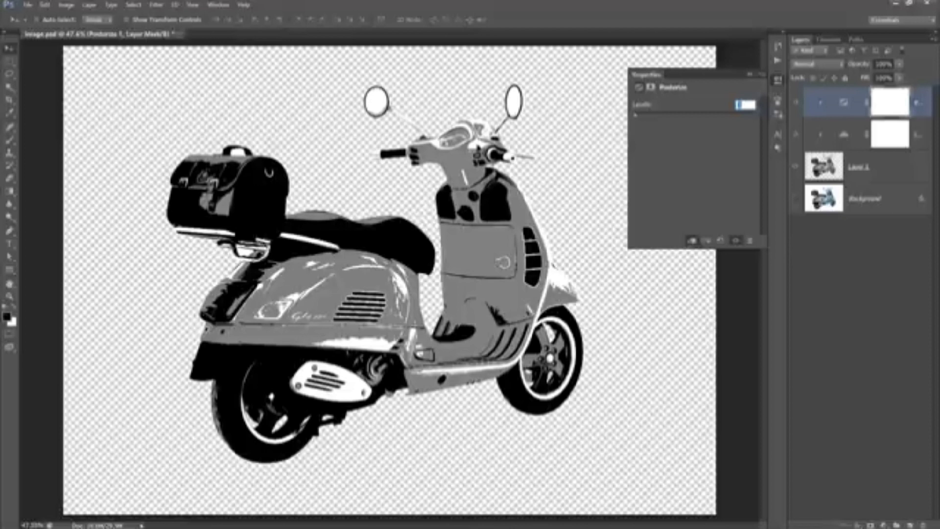
scroll(747, 105, up, 1)
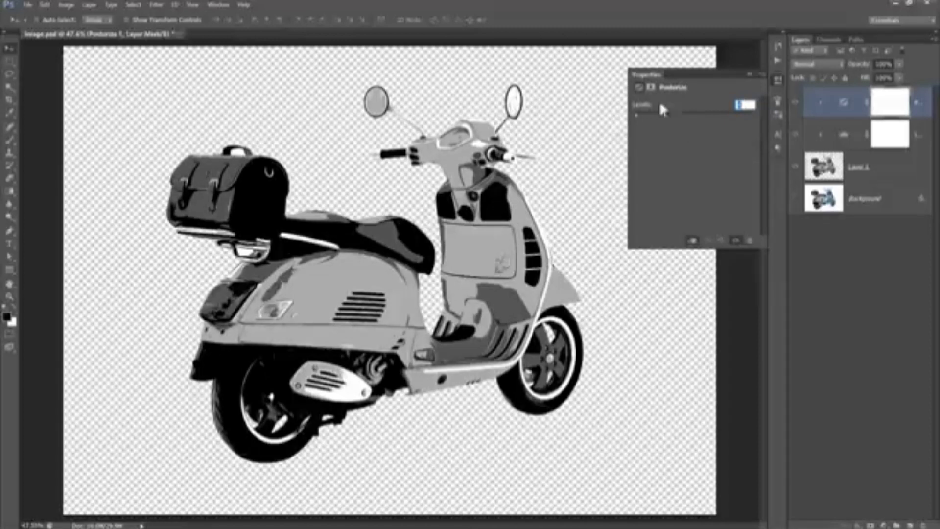
- Set the Levels adjustment's input levels to 27, 1.51 and 211
click(750, 71)
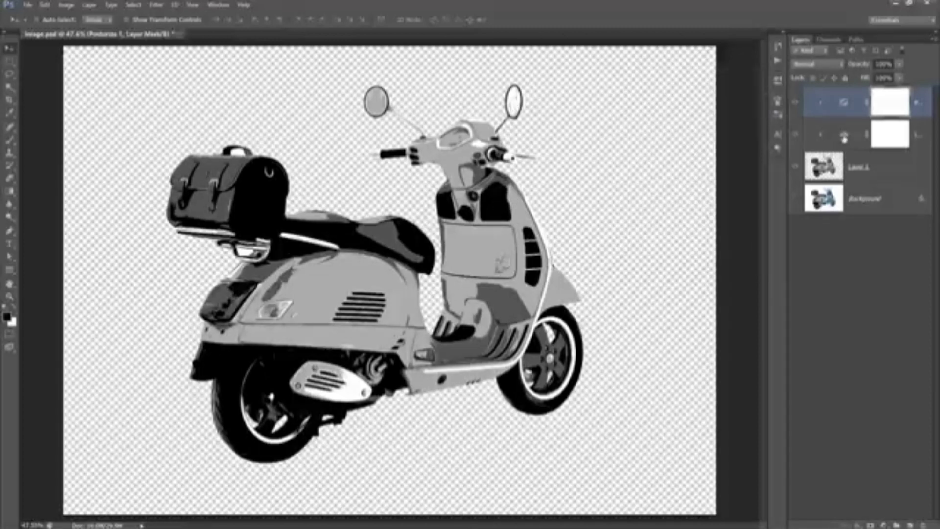
click(843, 137)
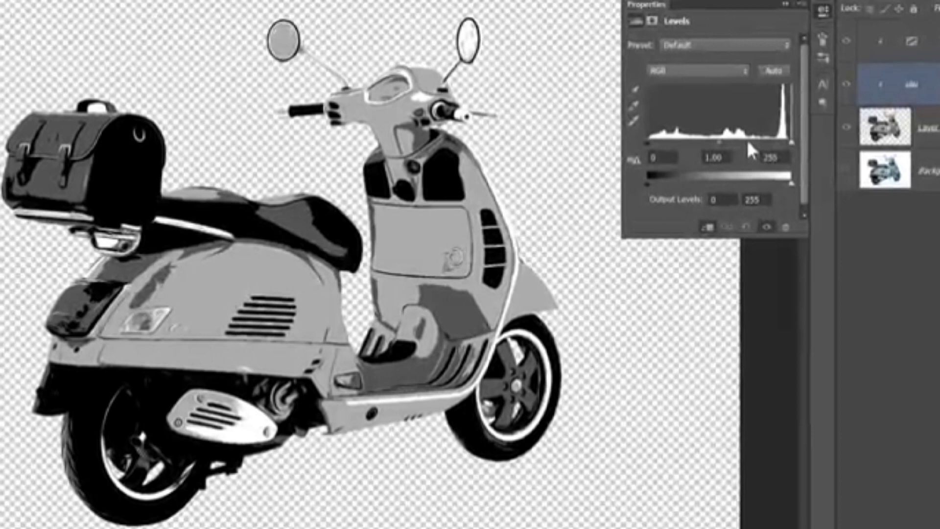
drag(790, 142, 766, 160)
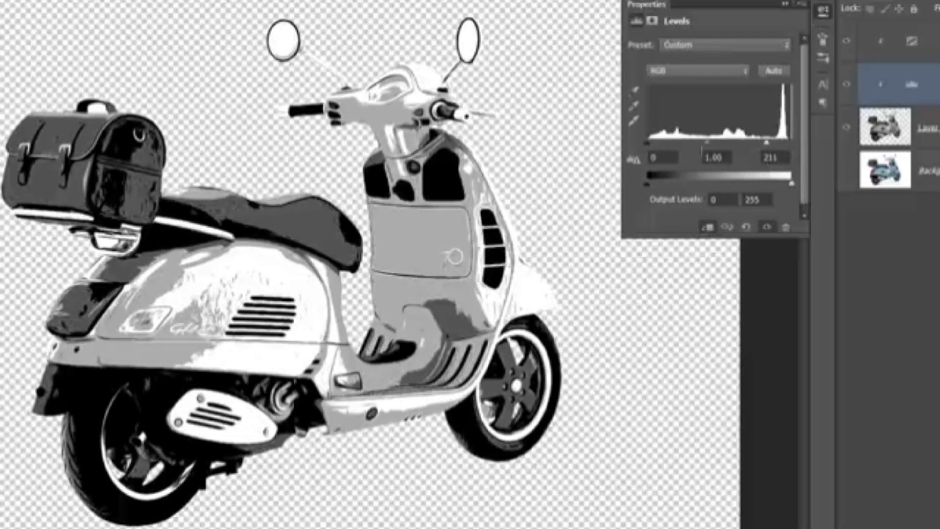
drag(646, 141, 662, 171)
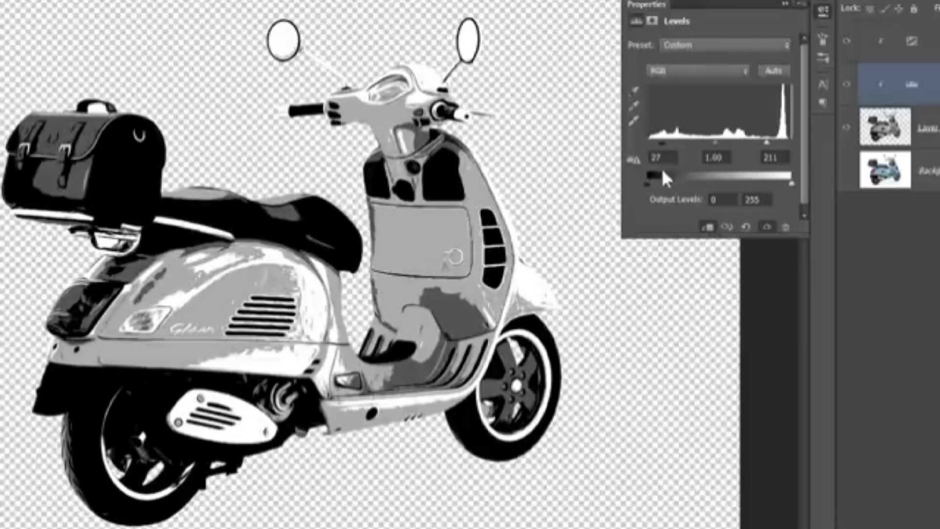
drag(717, 144, 699, 161)
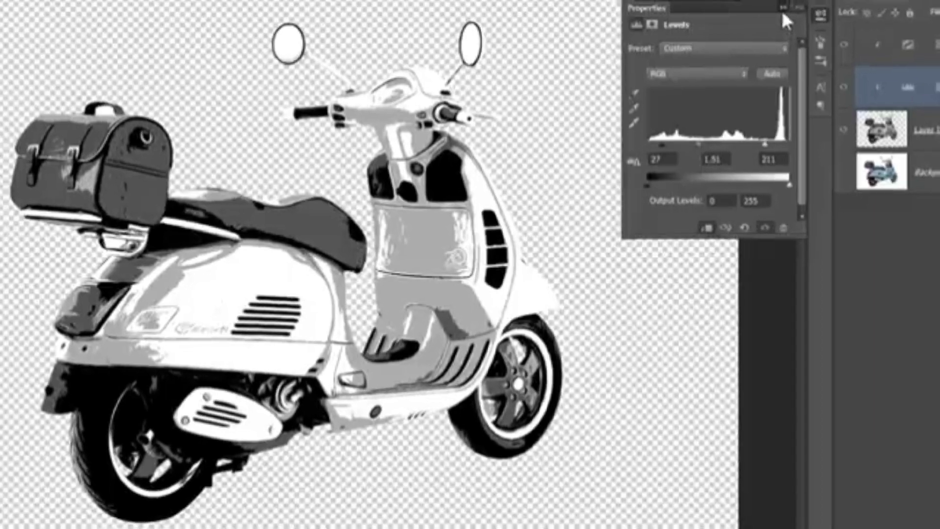
click(785, 4)
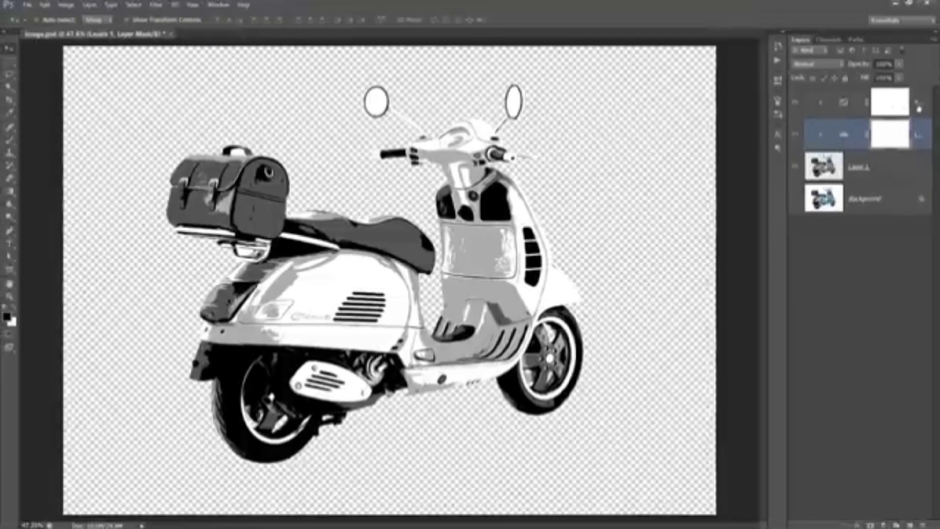
- Merge the Posterize, Levels and Layer 1 layers into a single layer
click(919, 107)
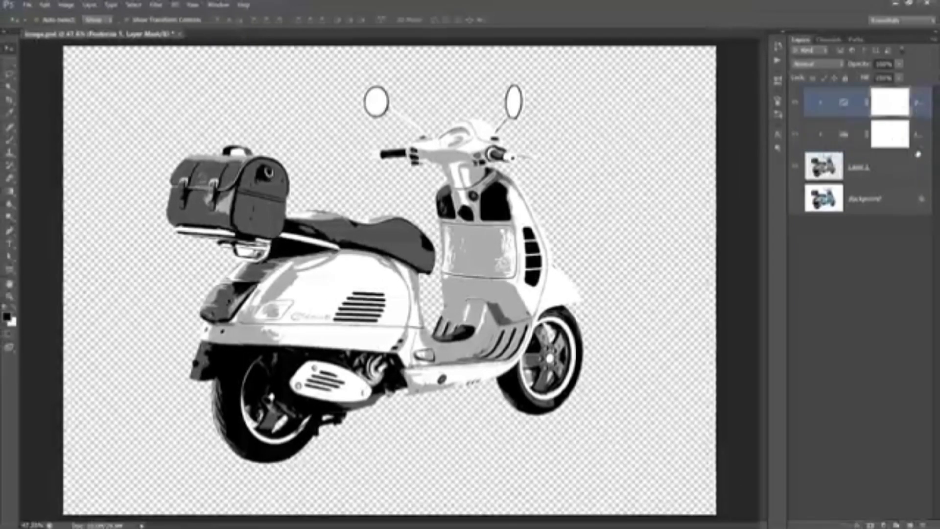
key(shift)
shift+click(917, 175)
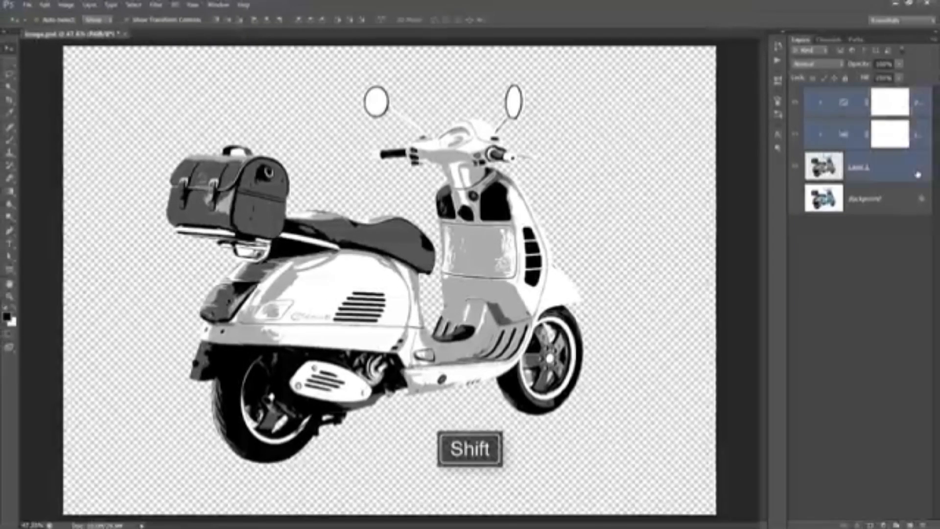
right_click(891, 173)
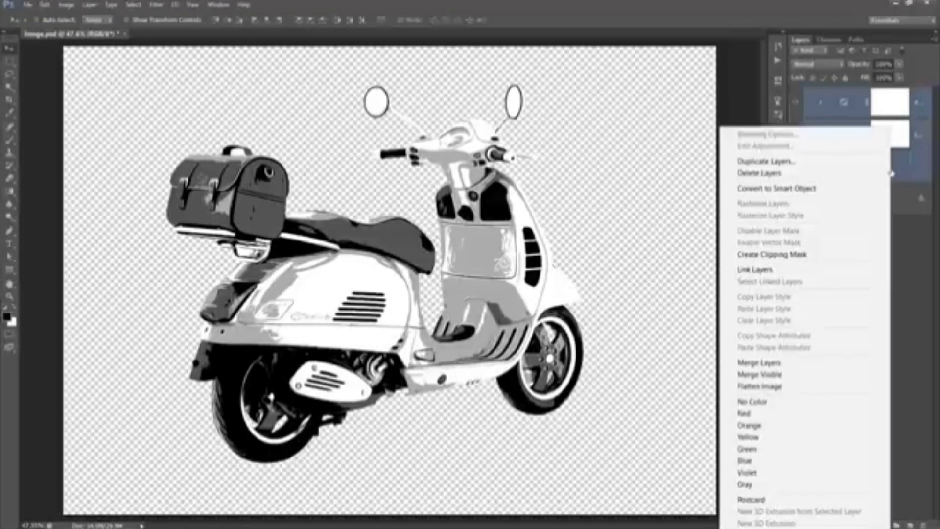
click(788, 368)
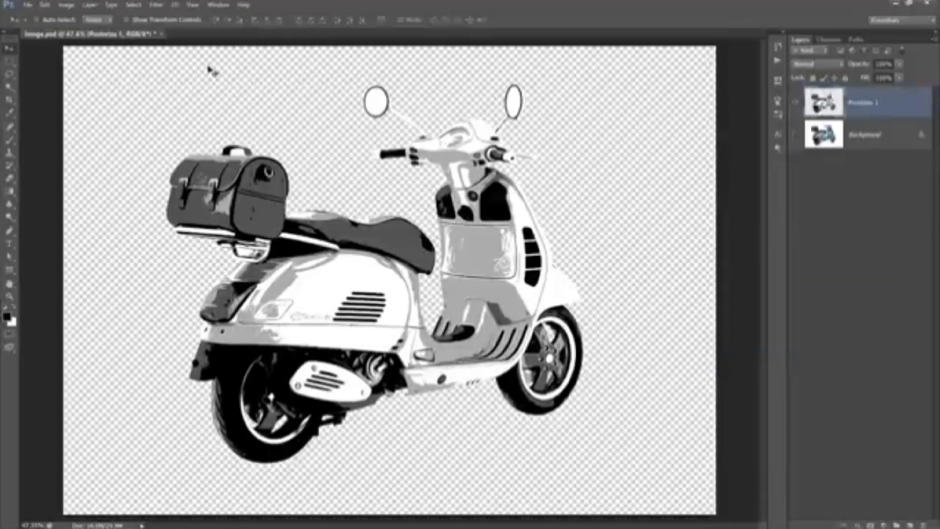
- Apply the Oil Paint filter with Stylization 10 and Cleanliness 5
click(157, 5)
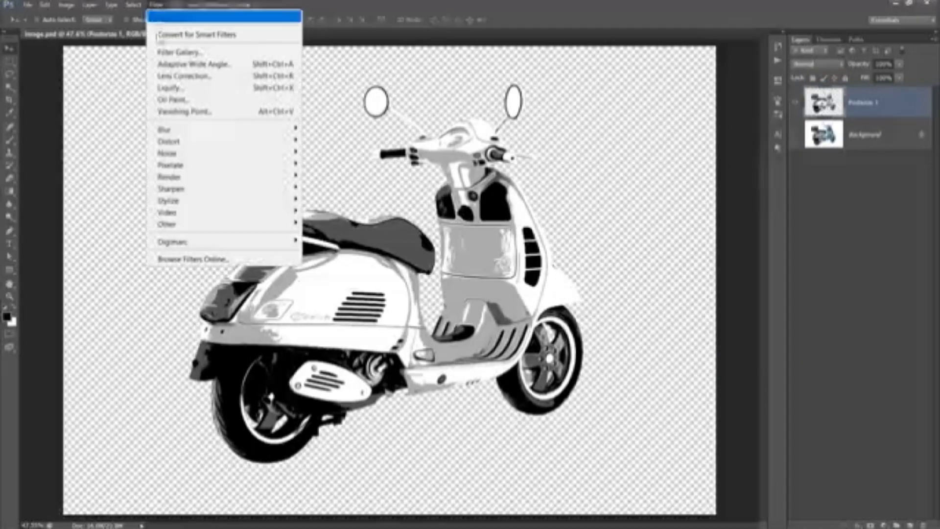
click(166, 100)
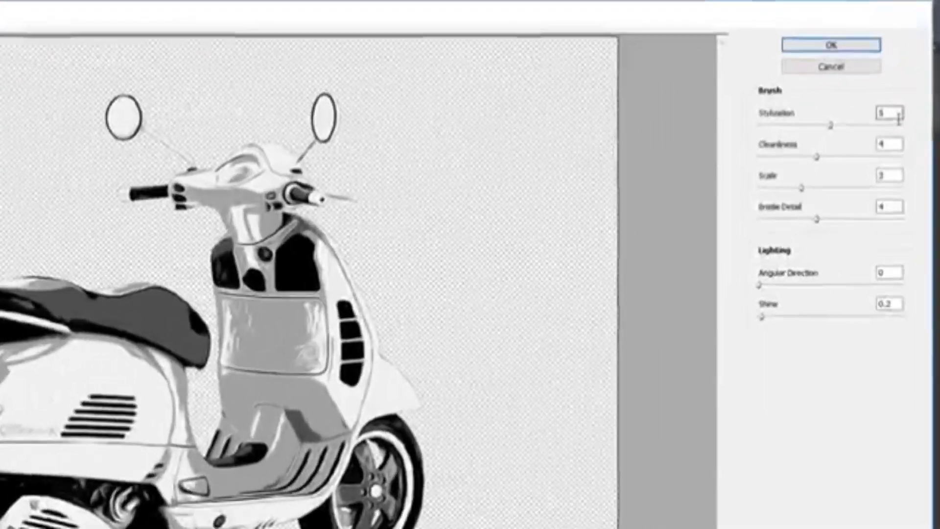
click(912, 75)
double_click(897, 116)
text(1)
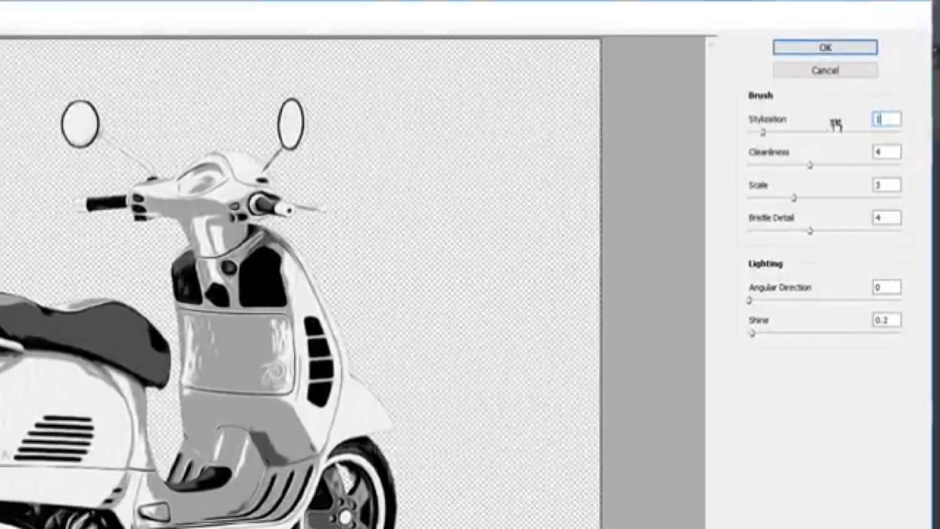
text(0)
double_click(889, 152)
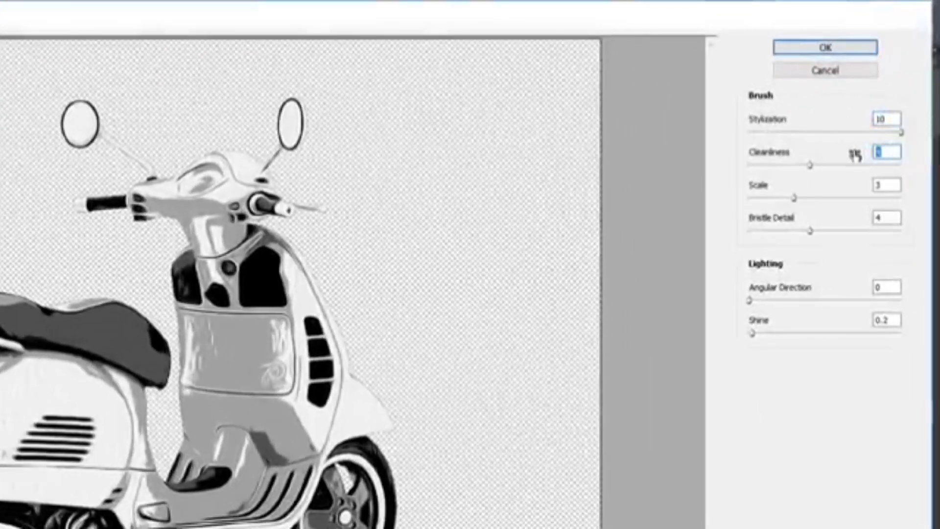
text(5)
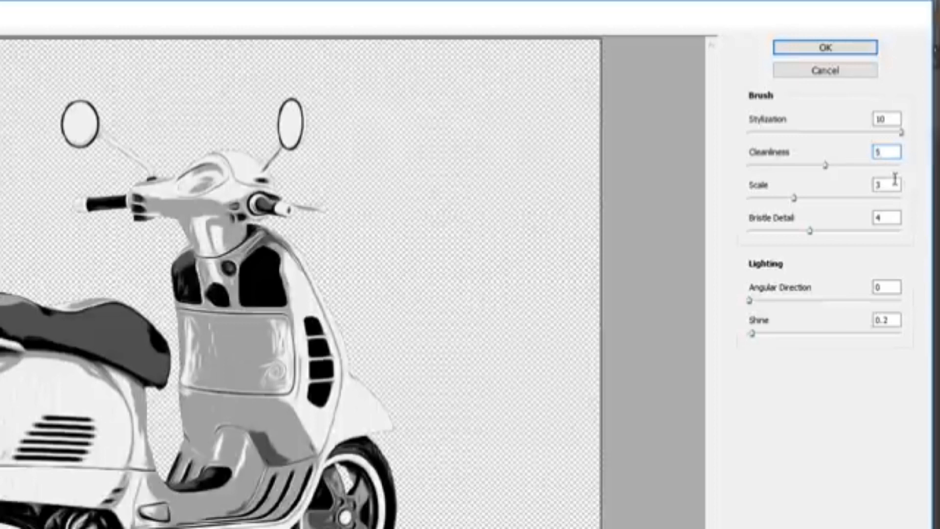
double_click(896, 185)
double_click(889, 218)
click(890, 320)
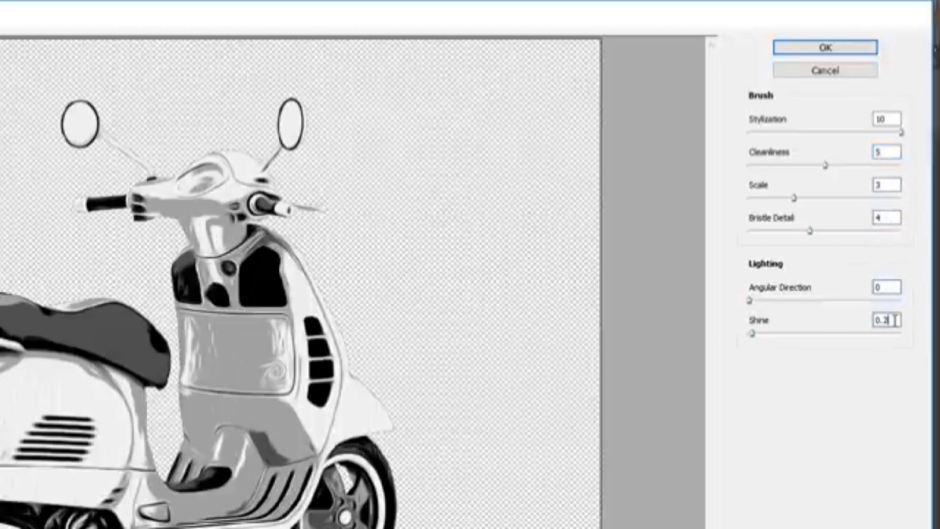
click(841, 49)
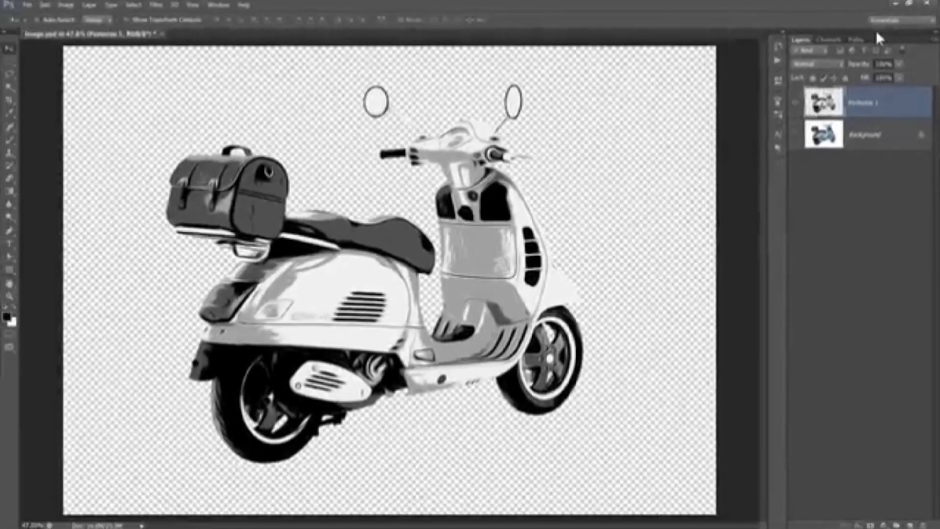
- Play the Run action from the Oil Paint Alternative set on the merged layer
click(778, 59)
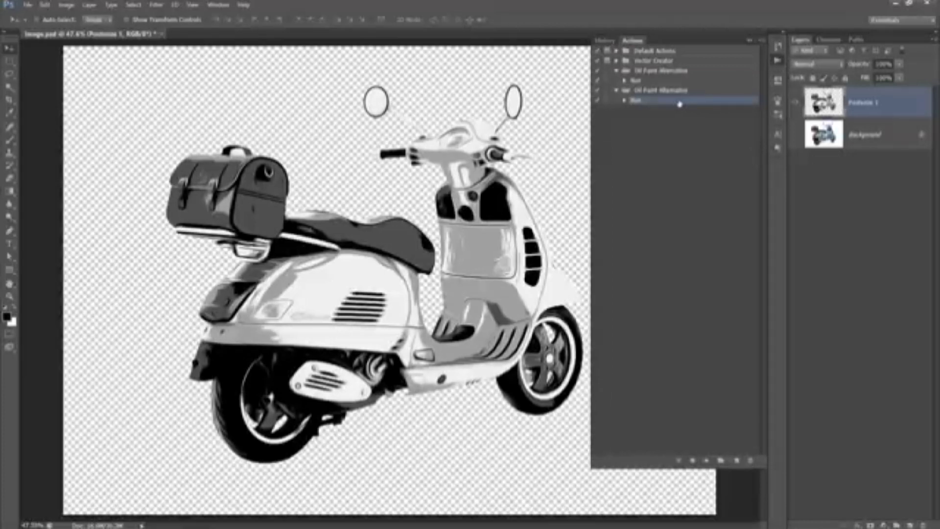
click(710, 465)
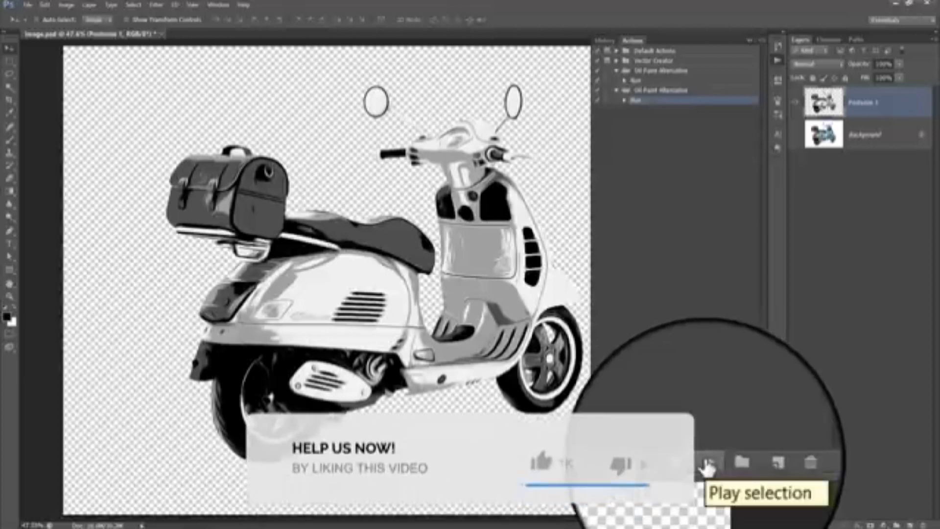
click(752, 39)
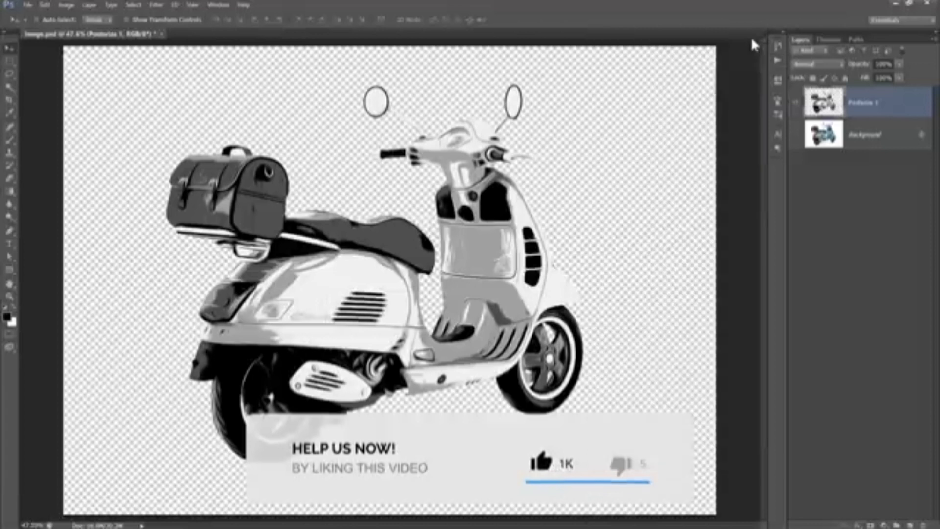
- Rename the top layer as Base
double_click(868, 108)
text(Base)
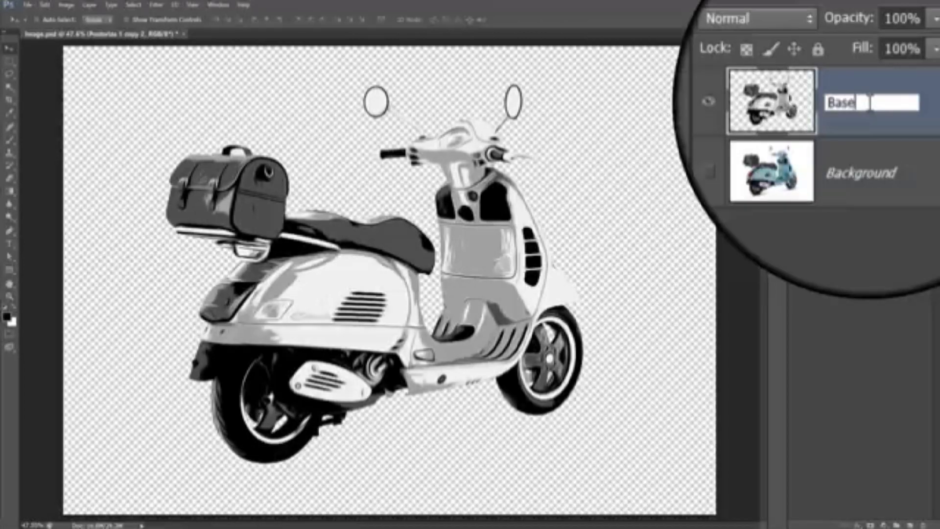
key(Return)
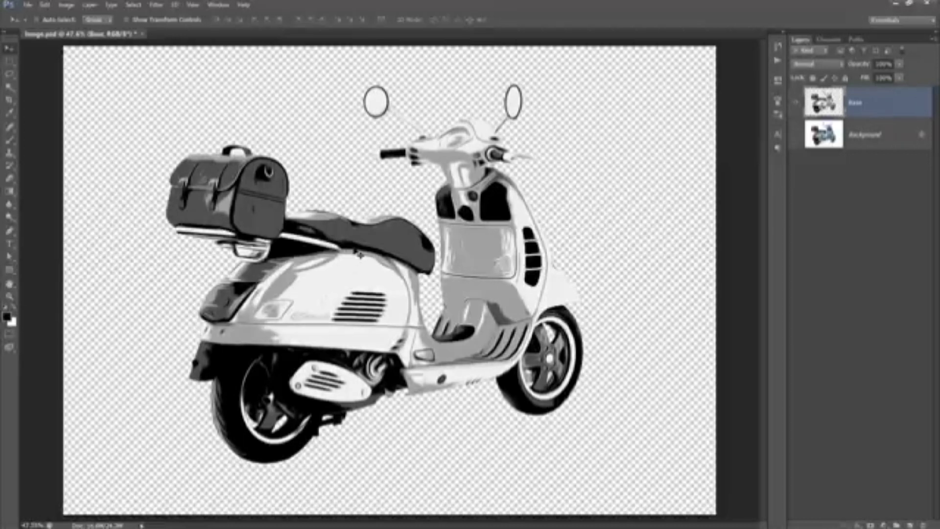
- Set the Base layer's Blend If This Layer black point to 170 in its blending options
click(899, 108)
double_click(899, 108)
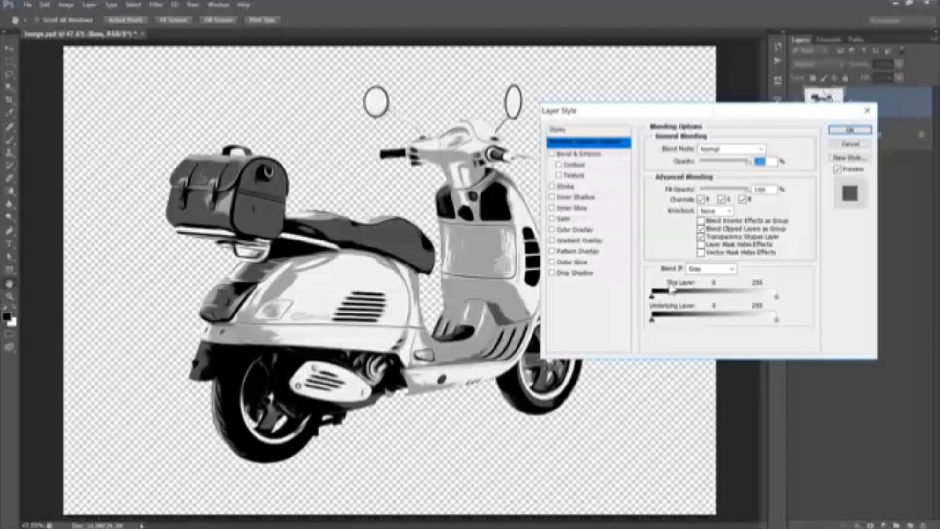
drag(652, 301, 737, 301)
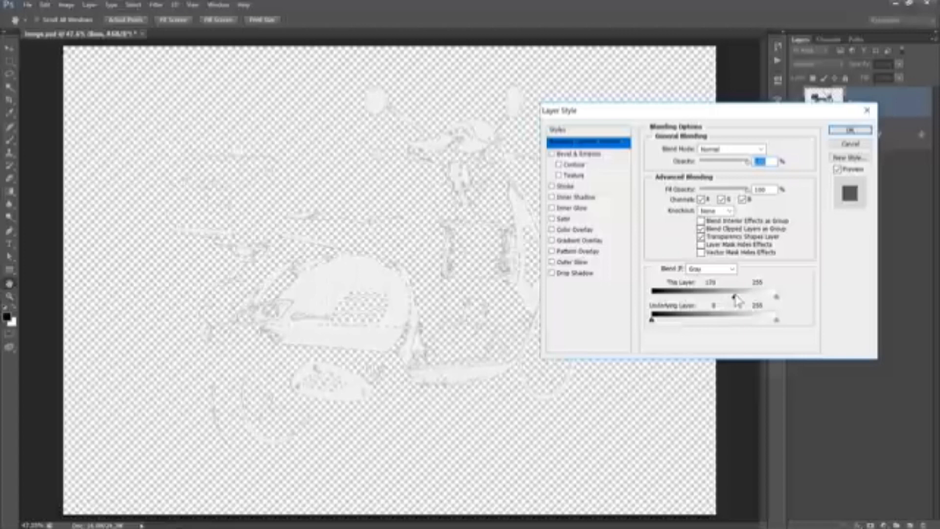
mouse_move(737, 301)
mouse_down()
mouse_move(654, 304)
mouse_move(736, 299)
mouse_up()
click(849, 130)
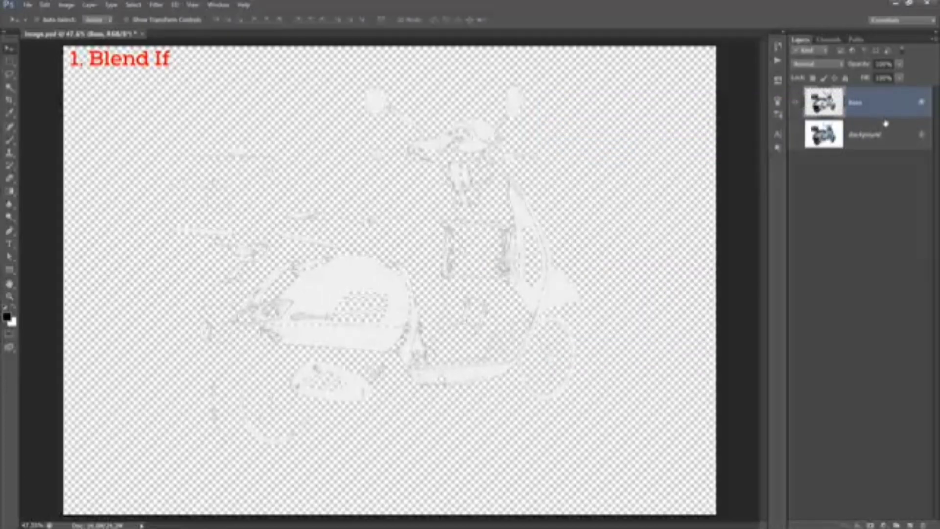
- Duplicate the Base layer and convert the copy to a Smart Object
key(ctrl+j)
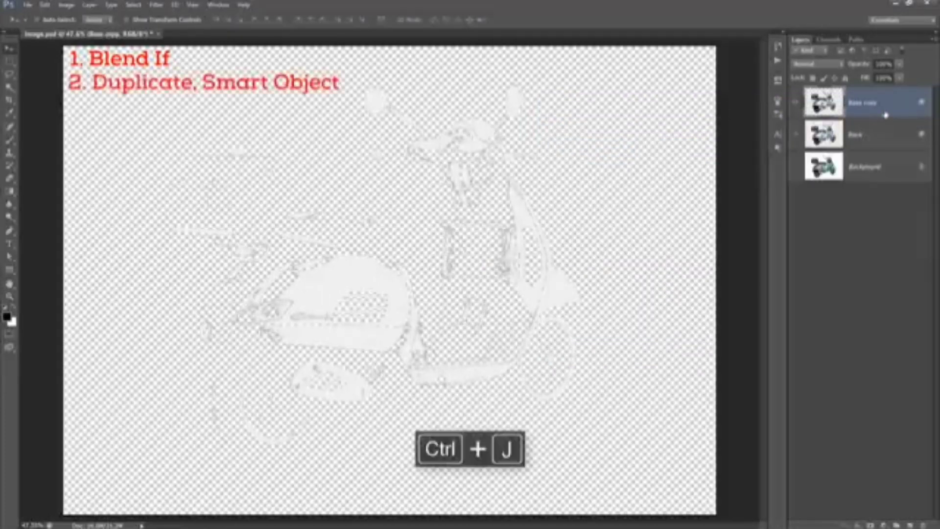
right_click(889, 107)
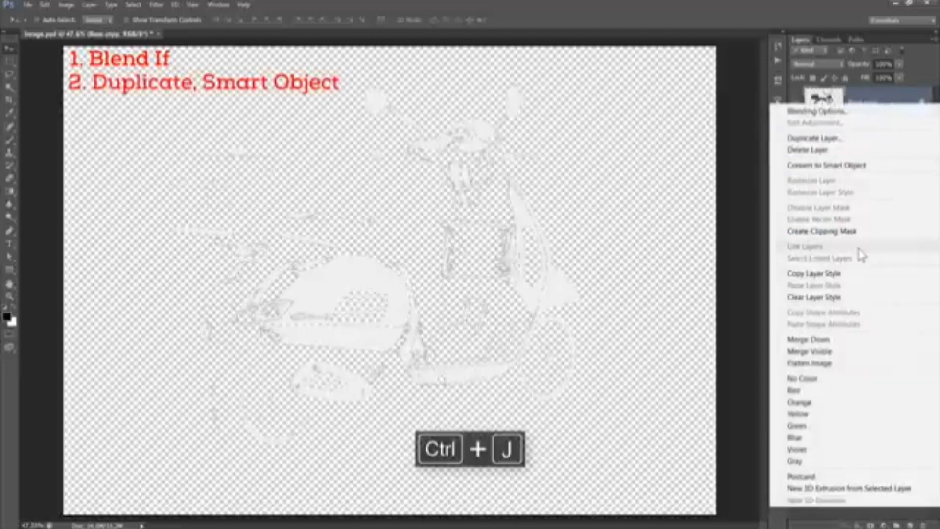
click(855, 165)
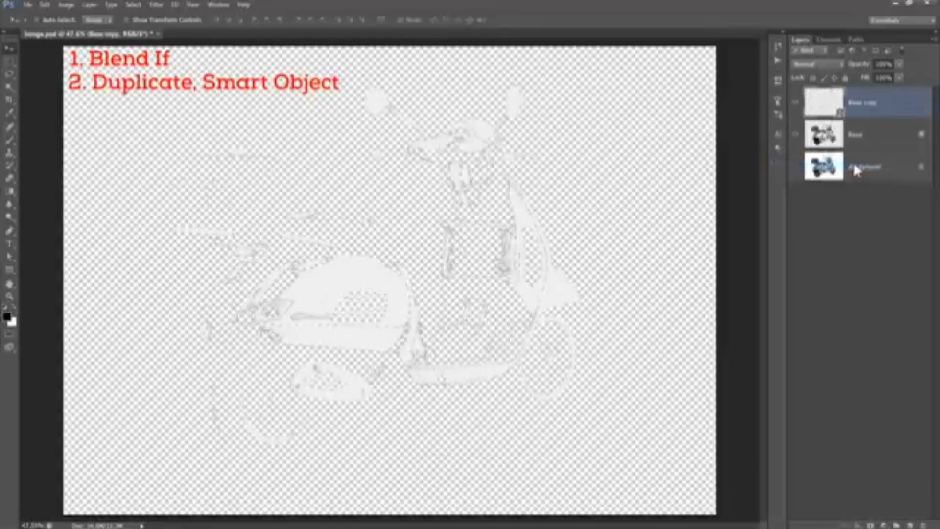
- Load the Base copy layer's contents as a selection and convert it to a work path with a tolerance of 1.5 pixels
ctrl+click(824, 103)
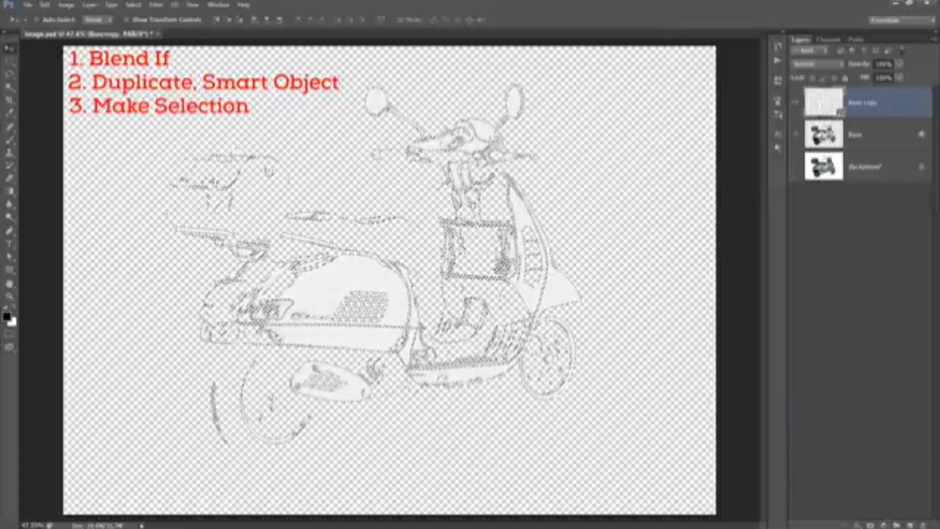
click(10, 62)
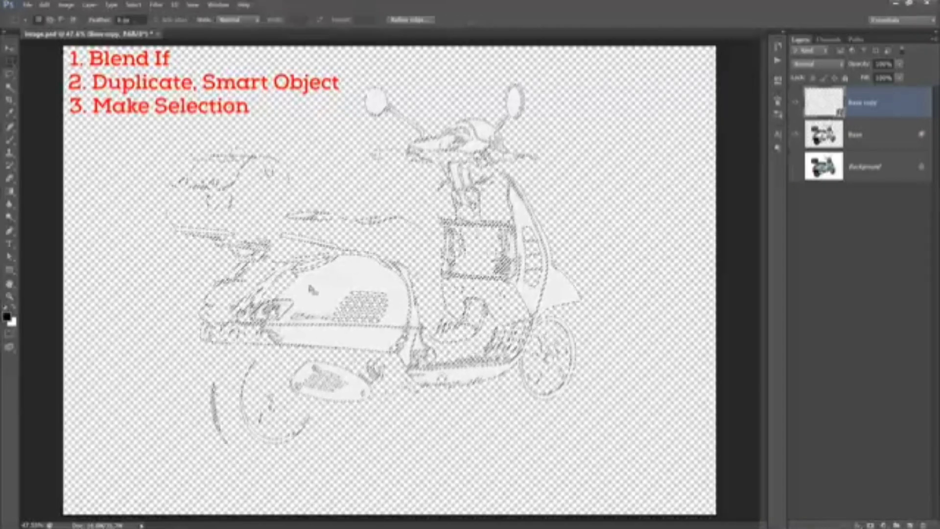
right_click(349, 282)
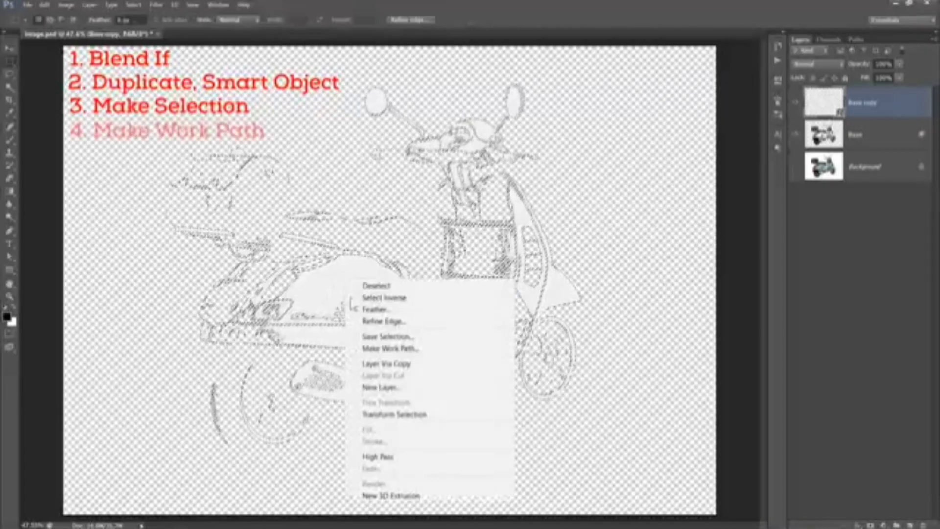
click(371, 348)
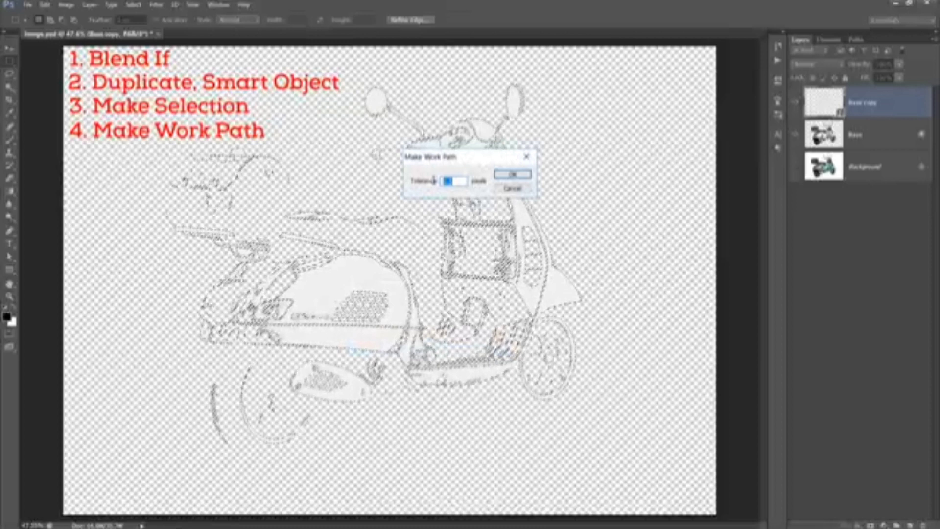
text(1.5)
click(514, 175)
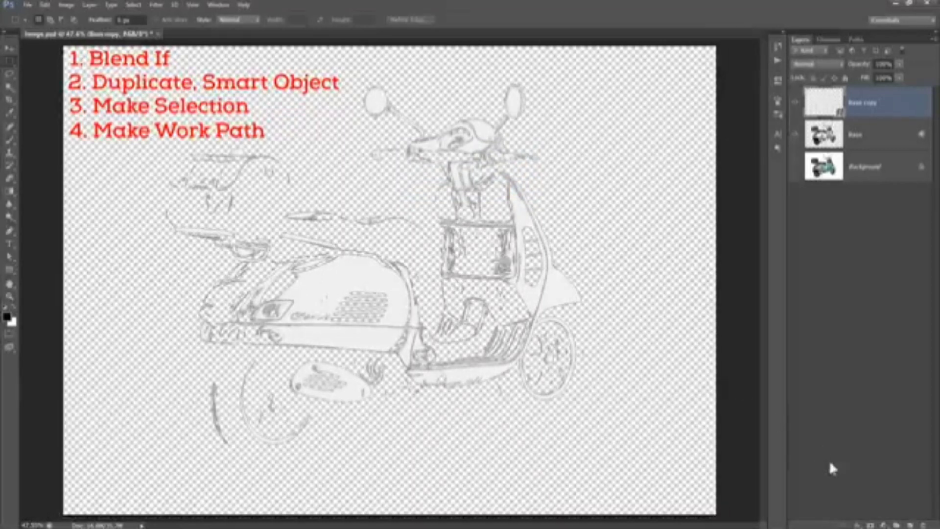
- Add a white Solid Color fill layer (255, 255, 255) shaped by the work path
click(883, 525)
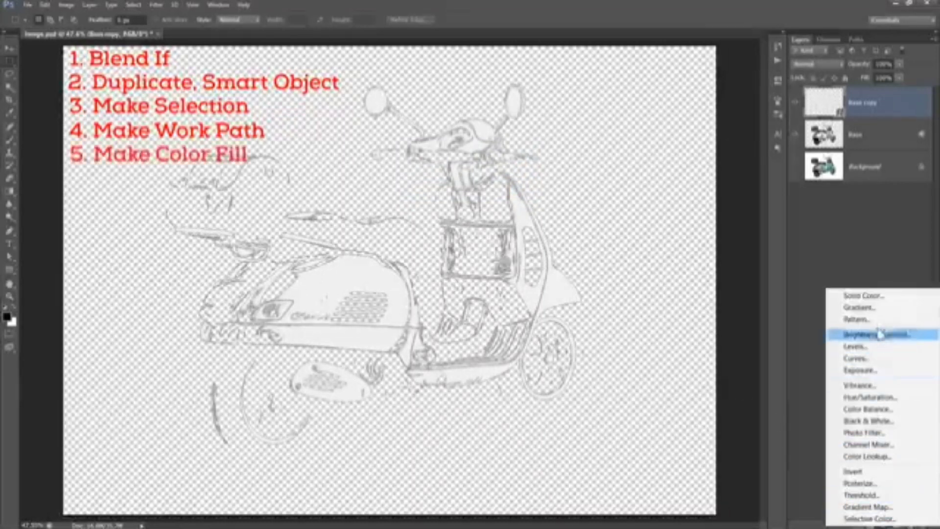
click(878, 297)
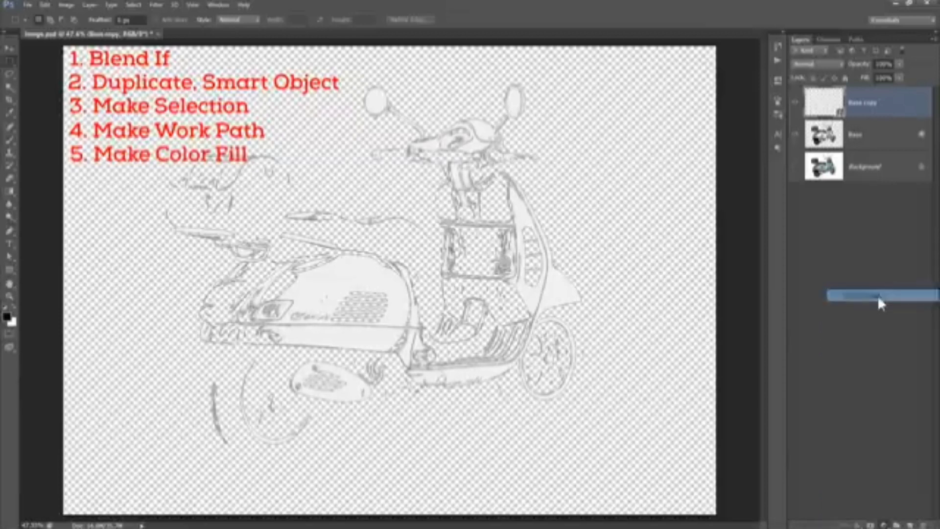
drag(673, 318, 617, 301)
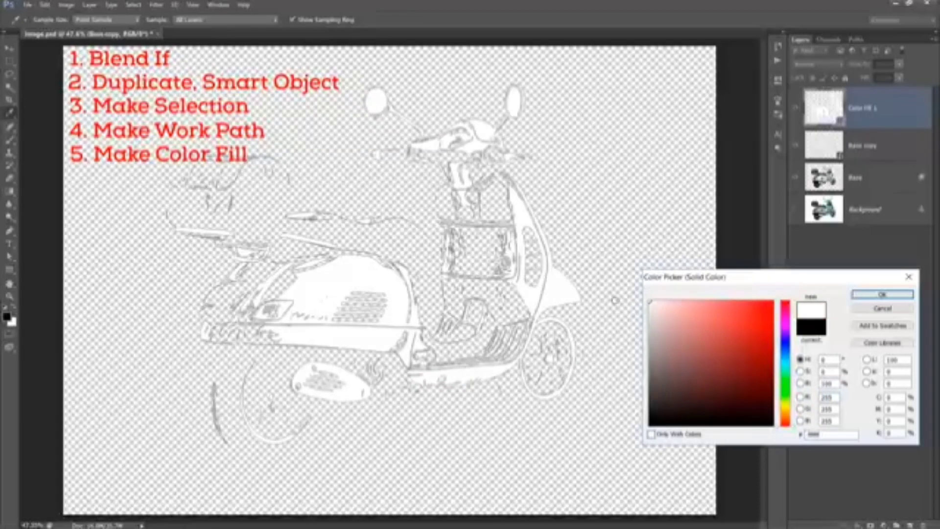
click(882, 295)
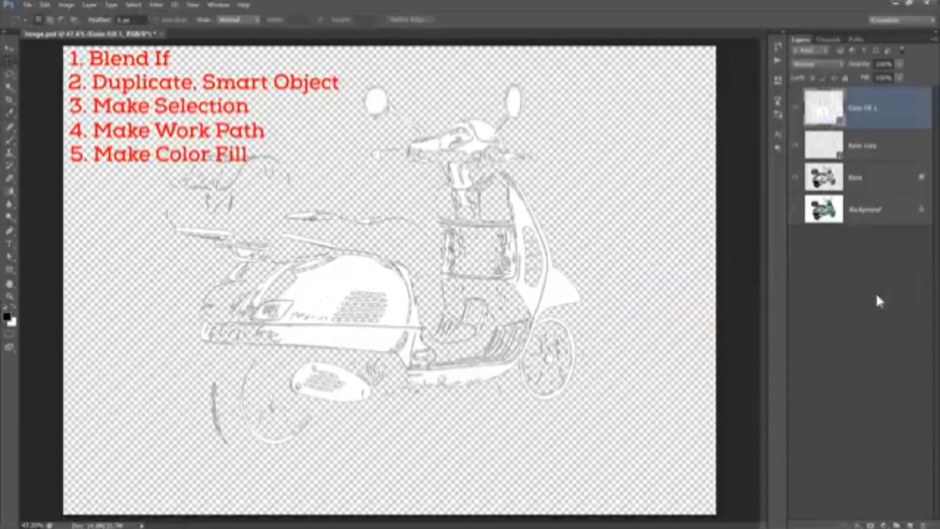
- Rename the new color fill layer as Highlights
double_click(863, 111)
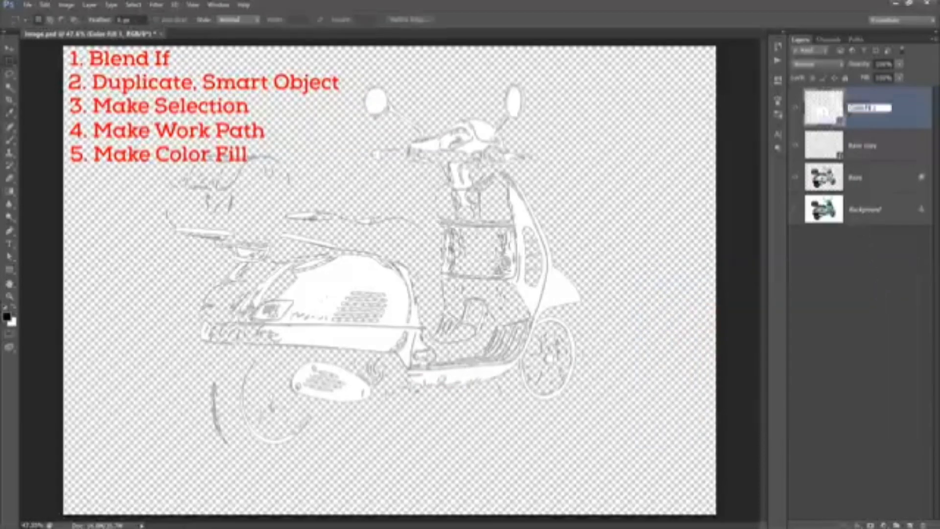
text(Highlights)
key(Return)
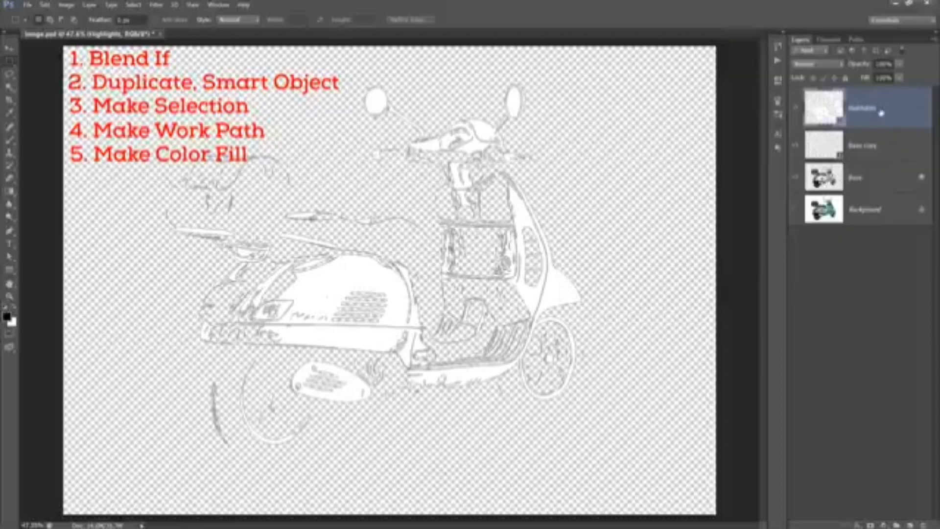
- Select and delete the Base copy layer
click(907, 156)
key(Delete)
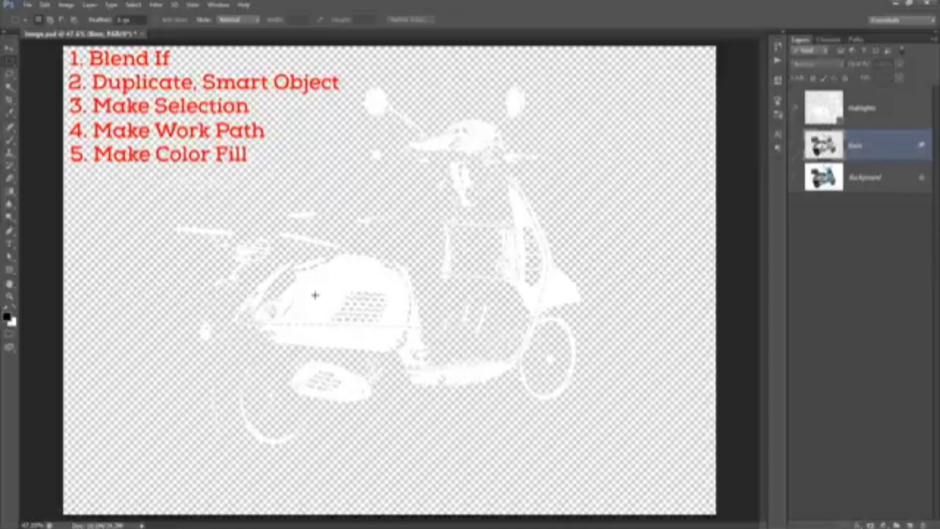
- Inspect the Highlights layer's vector path with the Path Selection tool
click(9, 258)
click(9, 260)
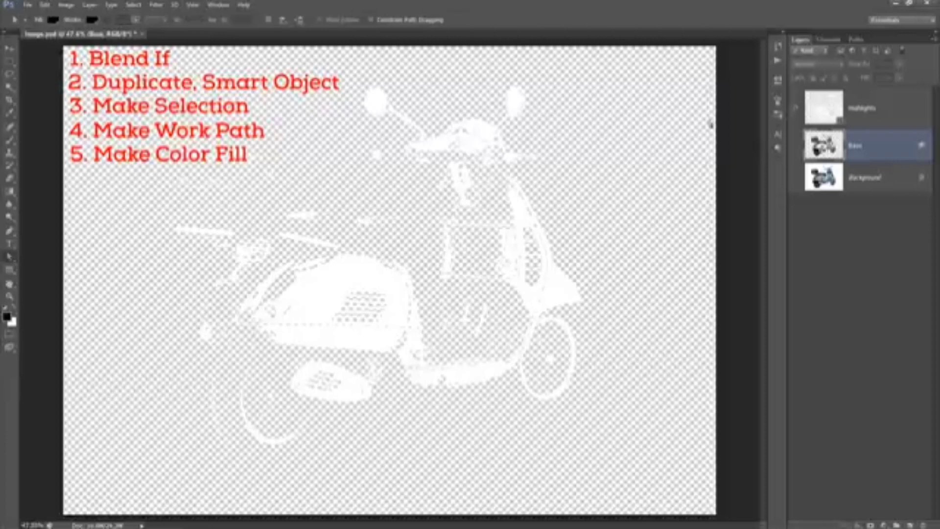
click(887, 111)
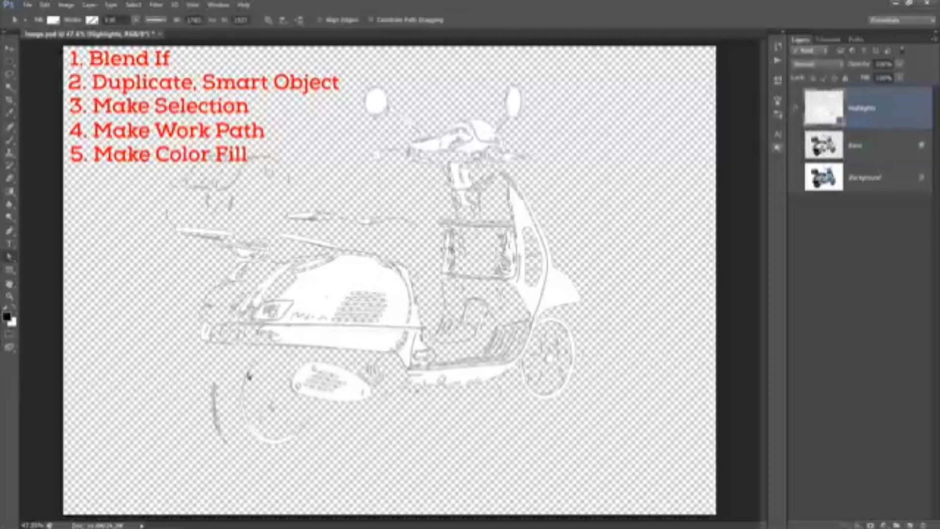
click(248, 378)
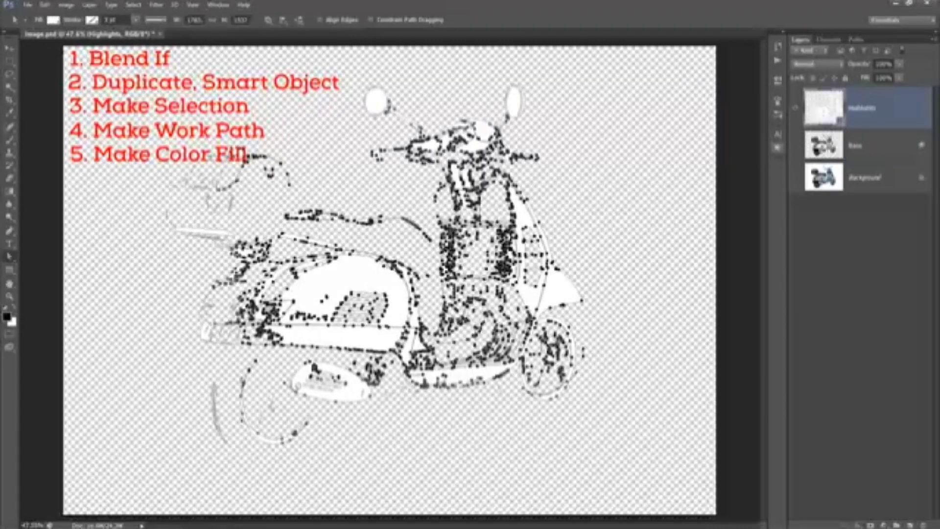
click(9, 51)
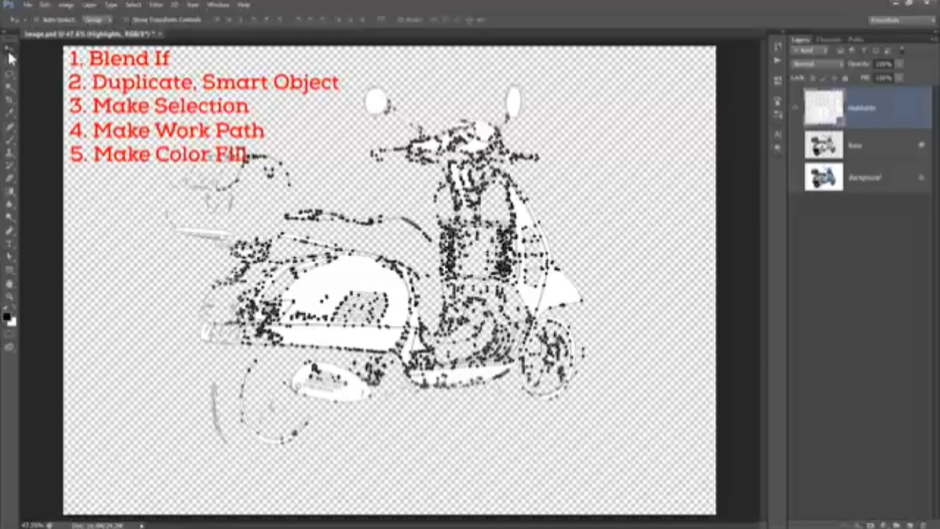
- Hide the Highlights layer and select the Base layer
click(874, 256)
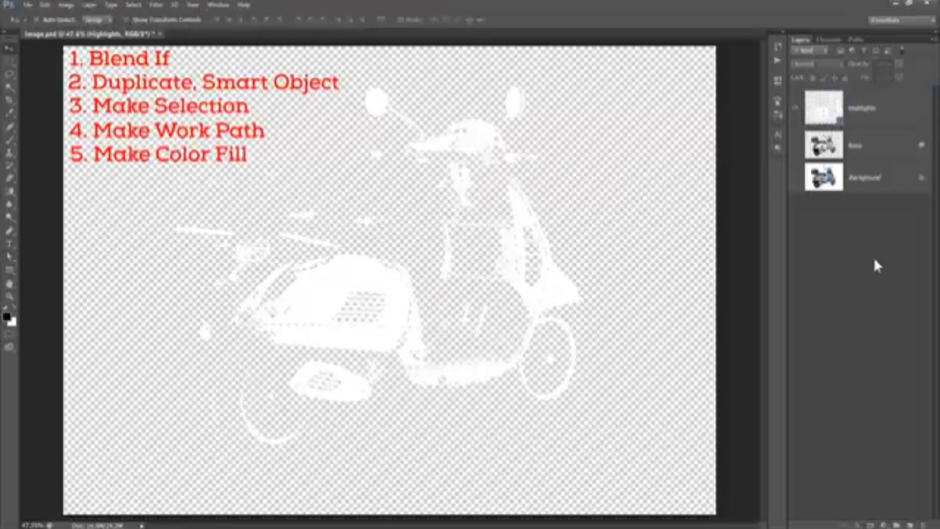
click(879, 149)
click(796, 110)
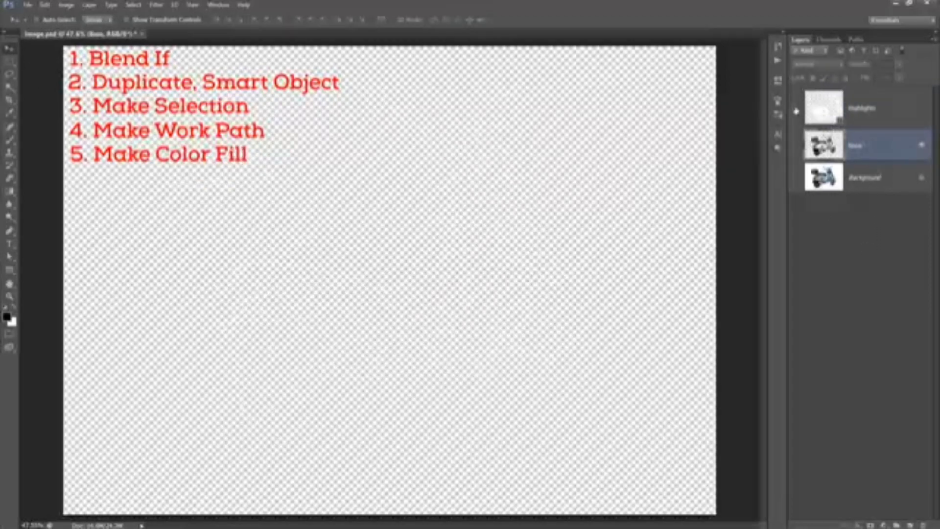
click(797, 150)
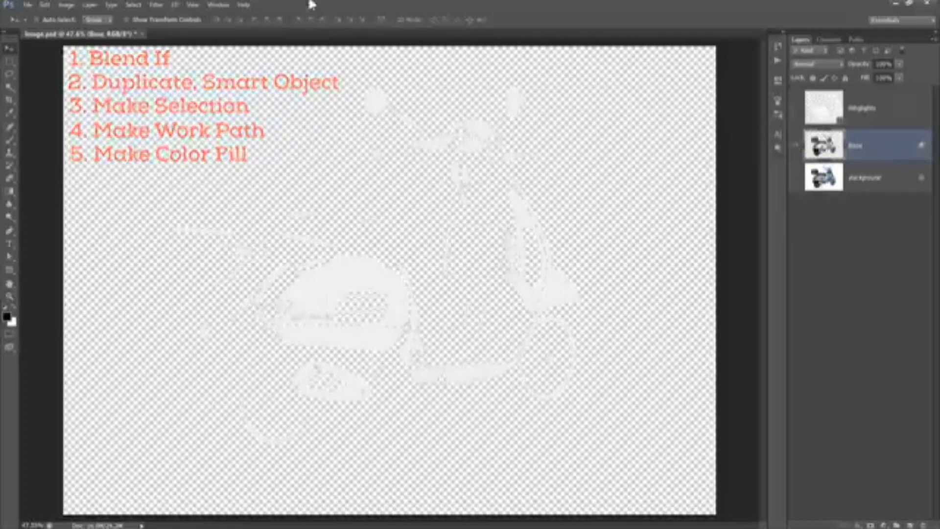
- Open the Actions panel and load the Vectorizer with Blend If action set
click(218, 5)
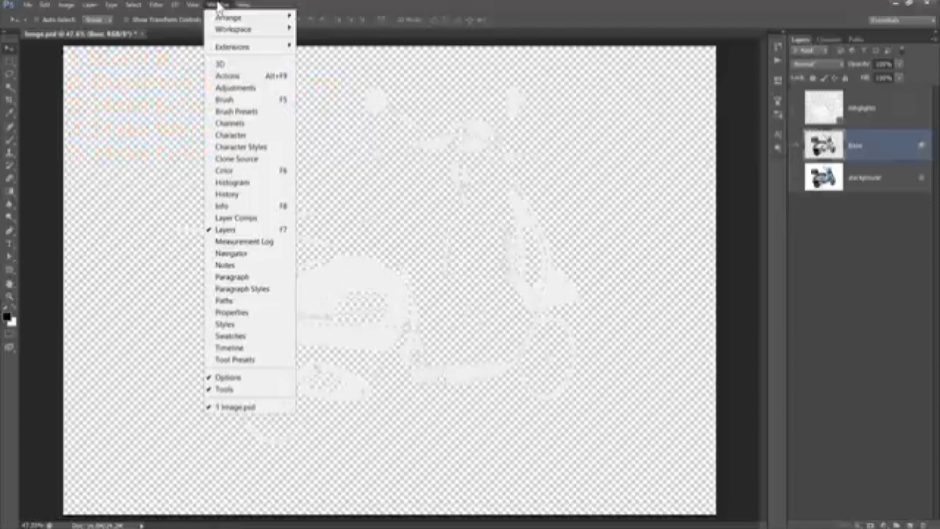
click(239, 77)
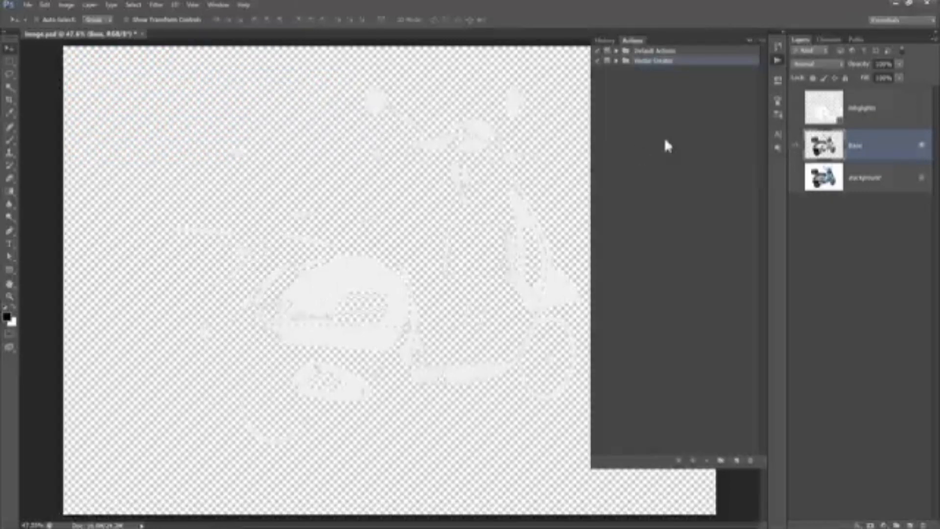
click(766, 43)
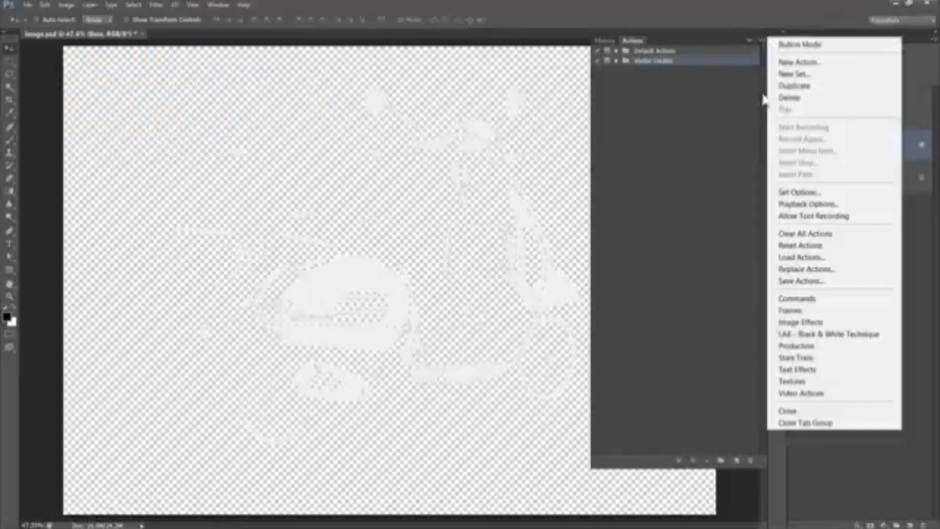
click(802, 258)
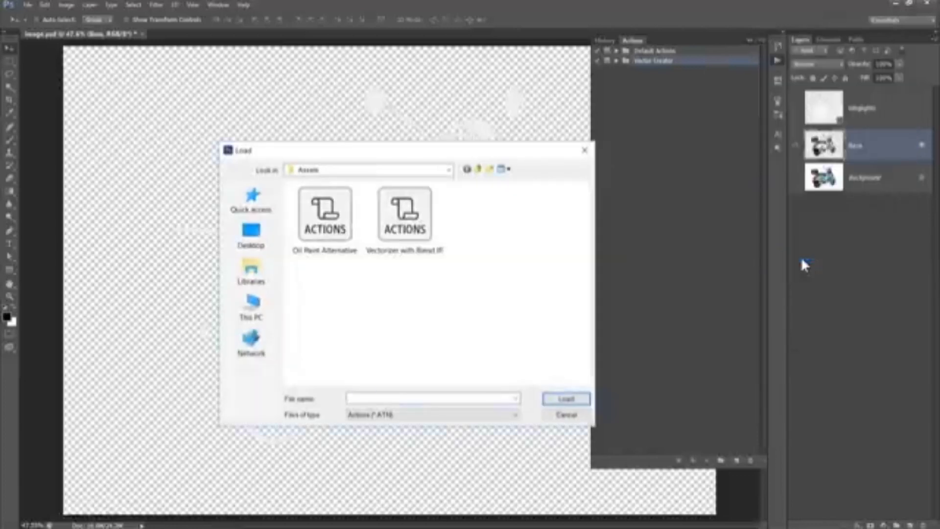
click(404, 249)
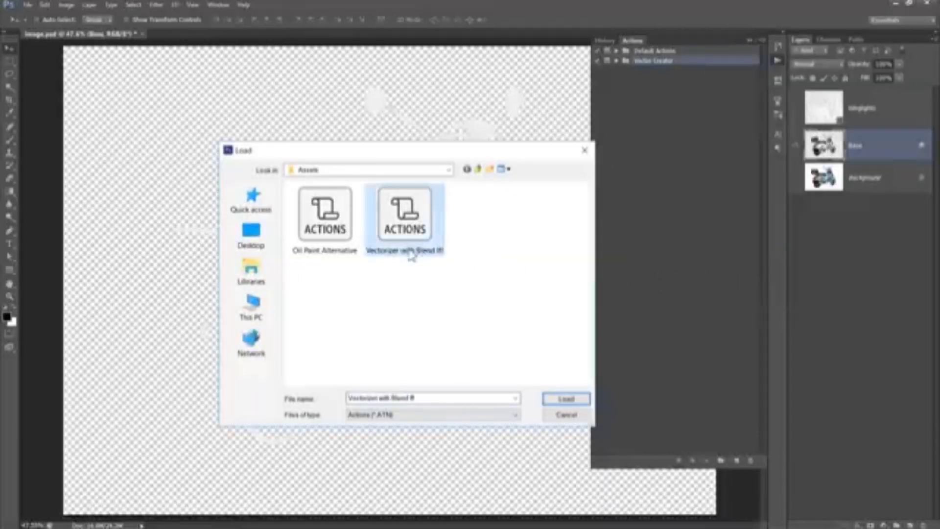
double_click(412, 254)
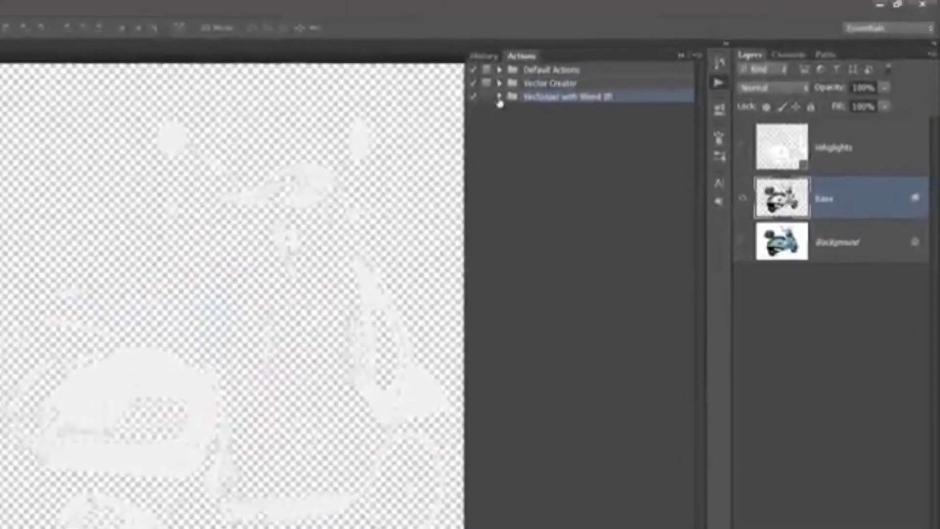
- Expand the Vectorizer with Blend If set and examine its Highlights, Midtones 1, Midtones 2 and Shadow actions
click(543, 87)
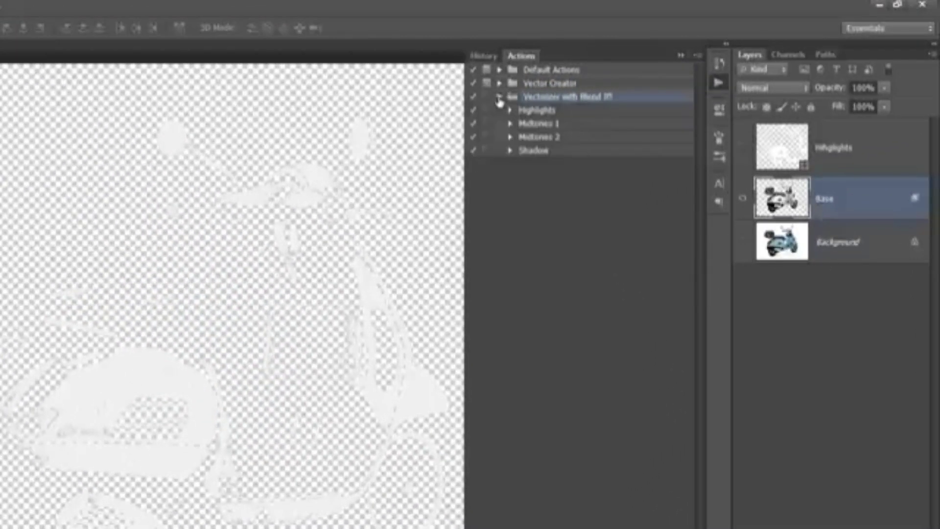
click(521, 111)
click(537, 127)
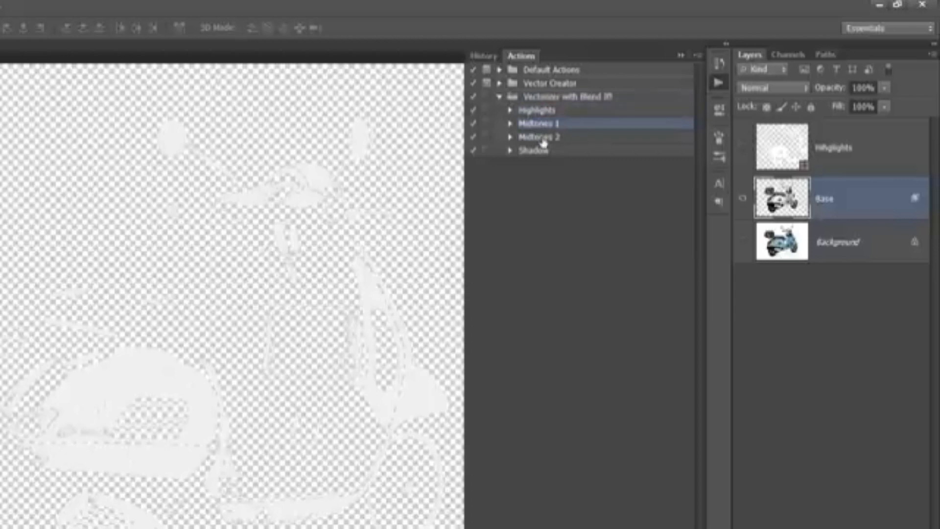
click(542, 138)
click(543, 152)
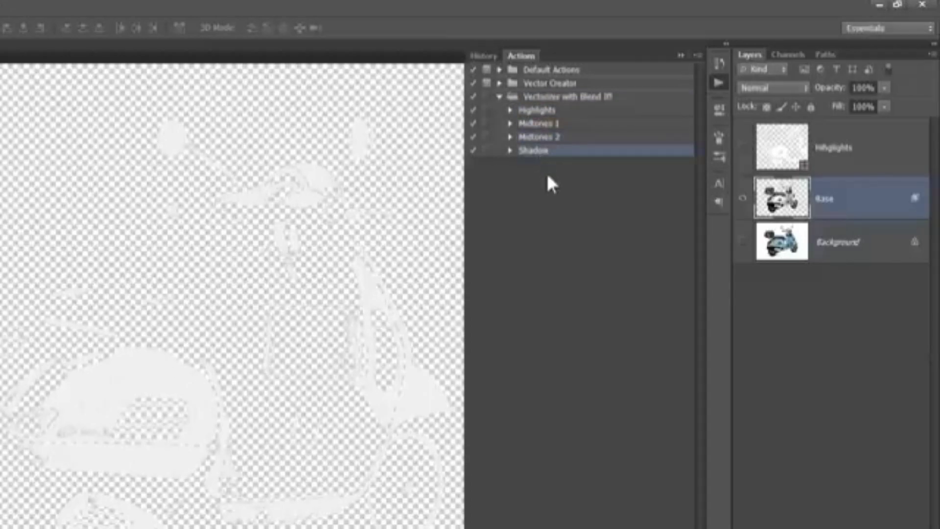
click(549, 112)
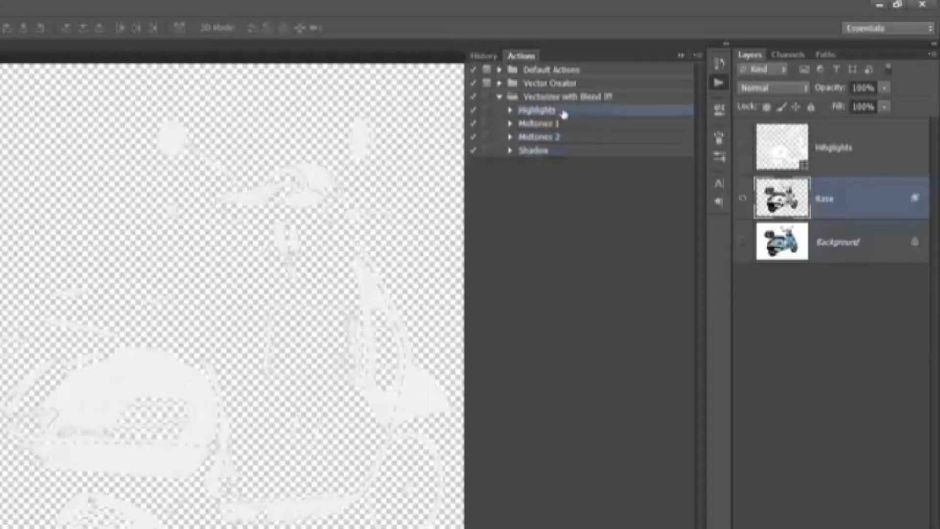
click(569, 127)
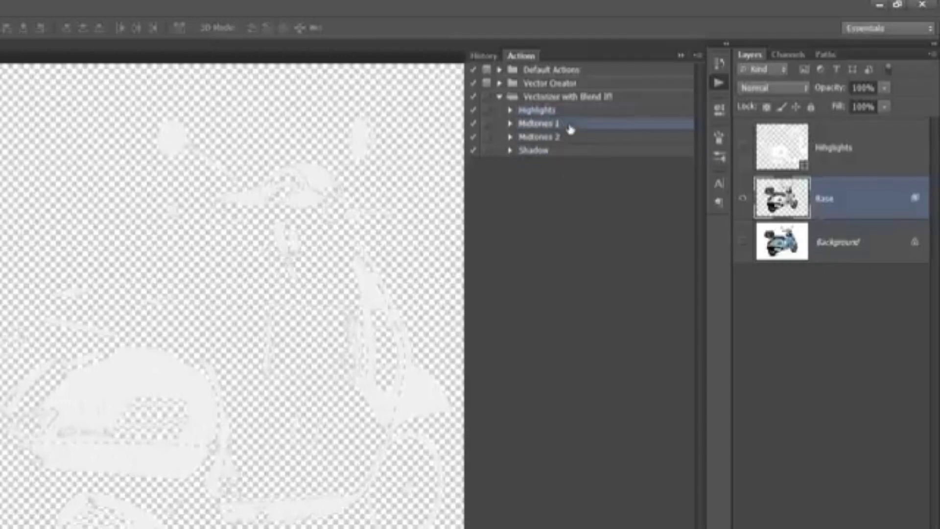
shift+click(571, 152)
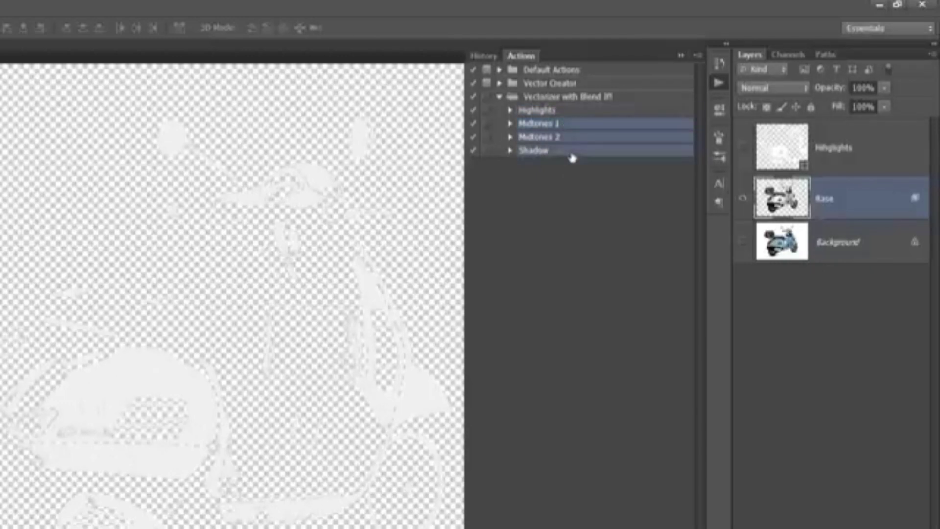
click(572, 127)
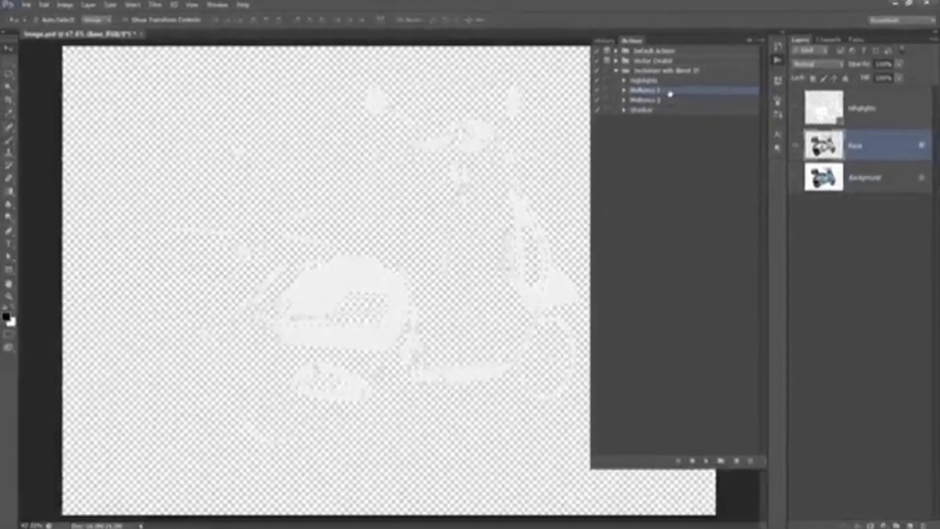
- Set the Base layer's Blend If This Layer black point to 120 in its blending options
double_click(885, 147)
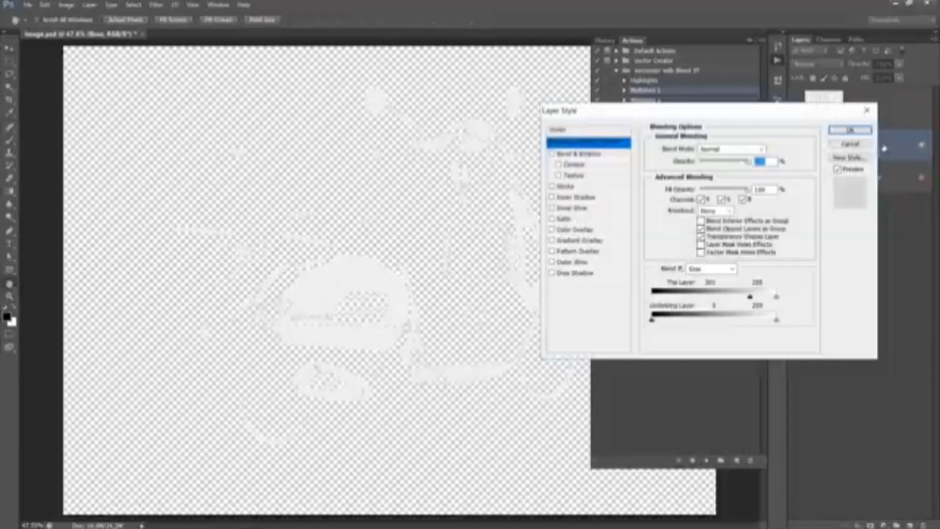
drag(750, 298, 715, 302)
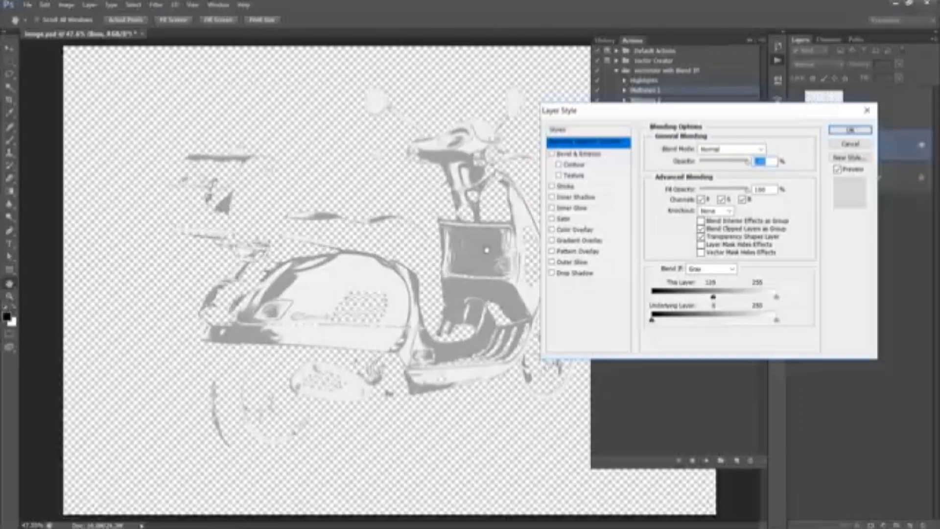
click(849, 130)
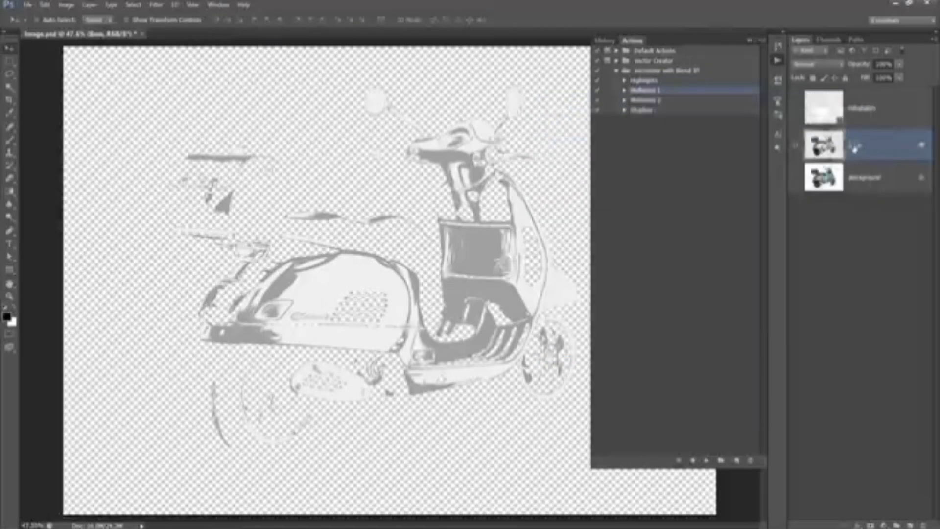
- Run the Midtones 1 action on the Base layer, then reselect the Base layer
double_click(854, 155)
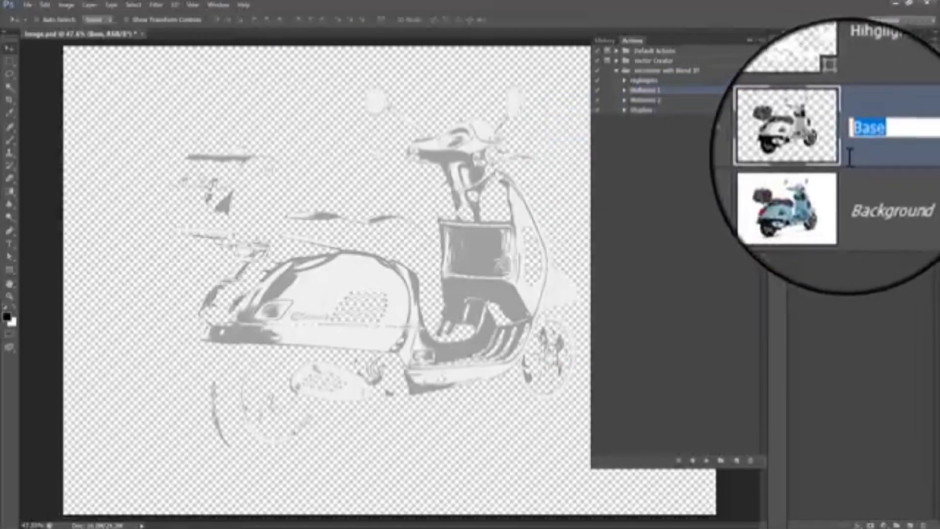
key(Return)
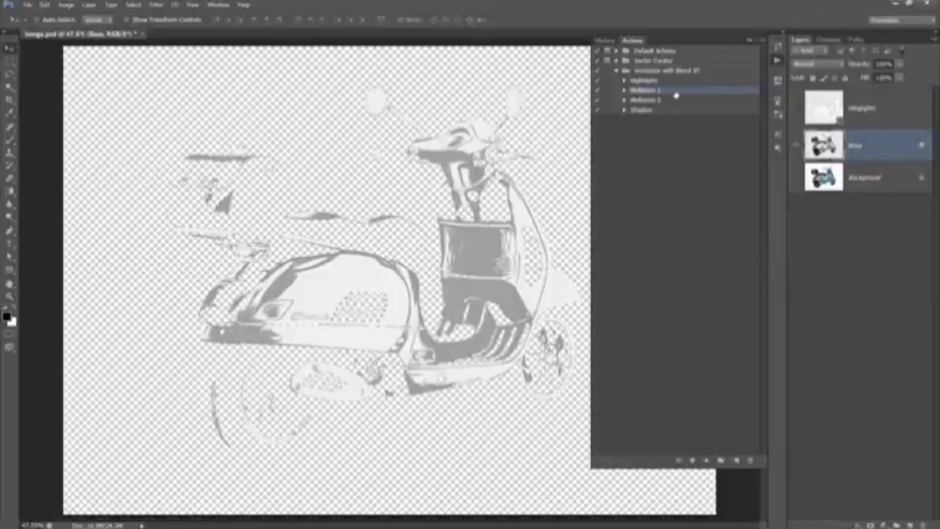
click(706, 461)
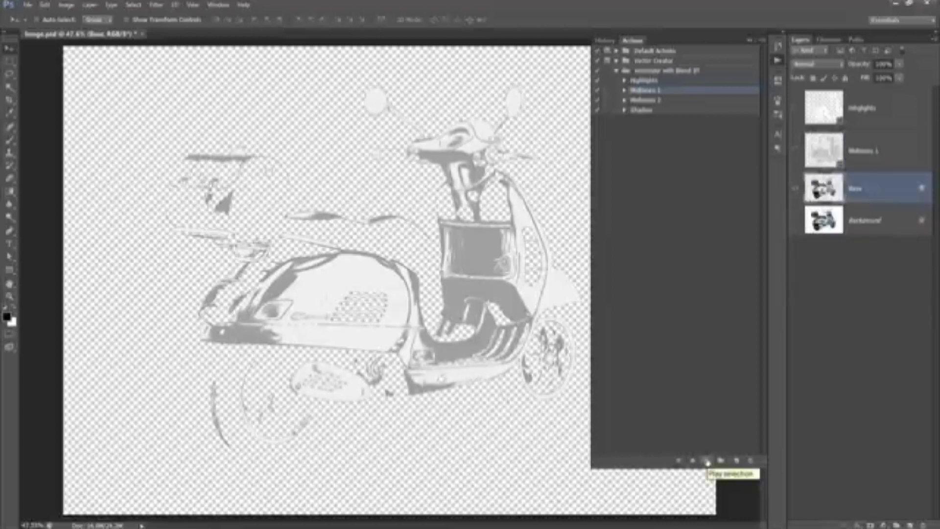
click(866, 165)
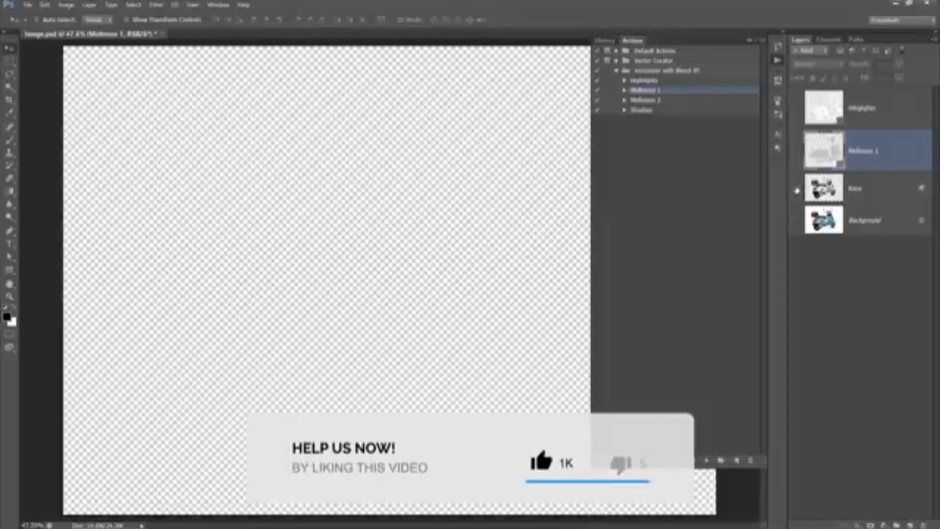
click(876, 191)
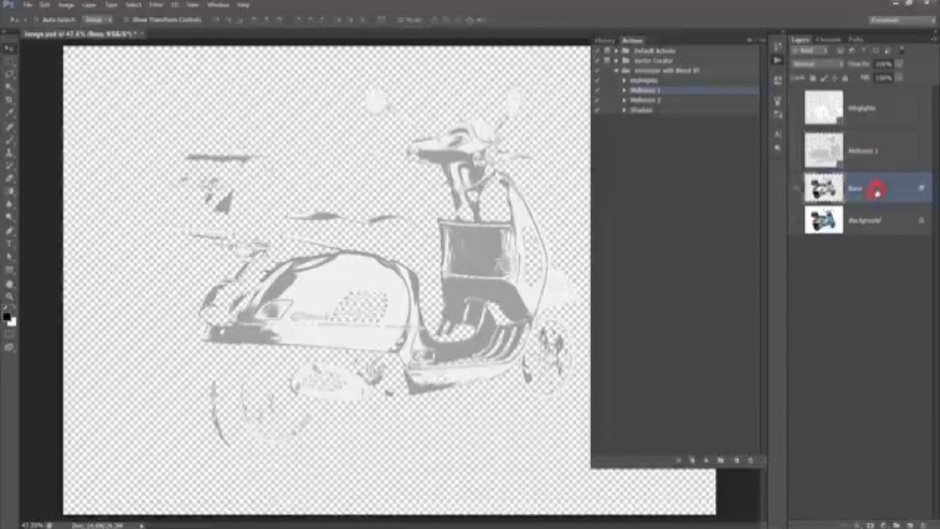
- Set the Base layer's Blend If This Layer black point to 50 in its blending options
double_click(877, 191)
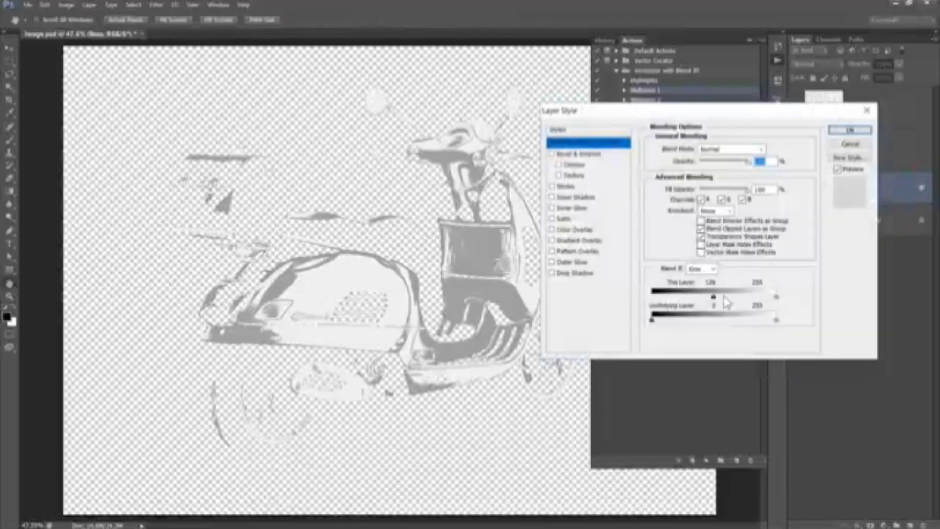
drag(714, 298, 684, 305)
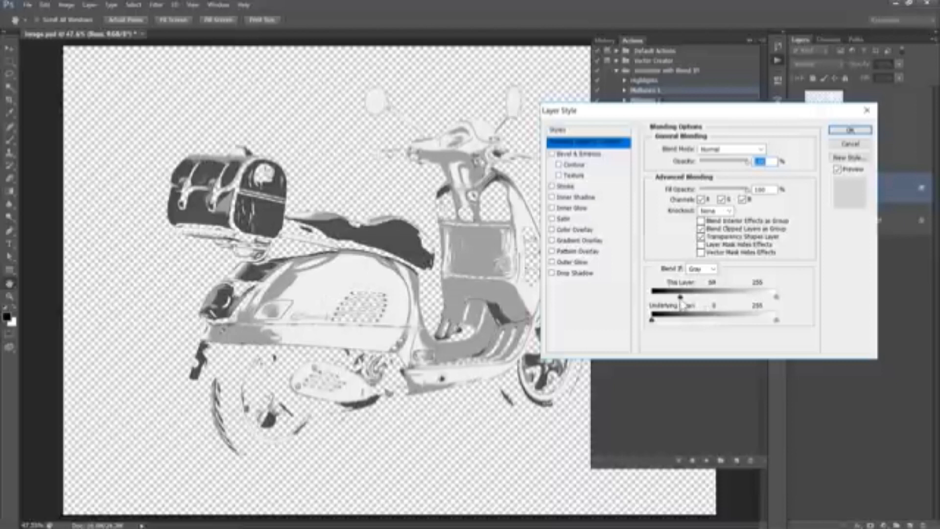
click(850, 130)
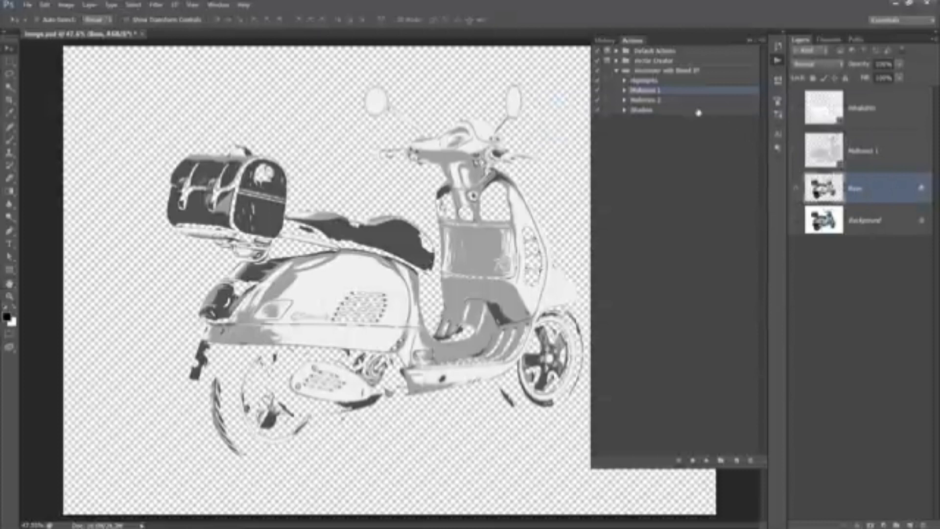
- Run the Midtones 2 action on the Base layer, then reselect the Base layer
click(676, 105)
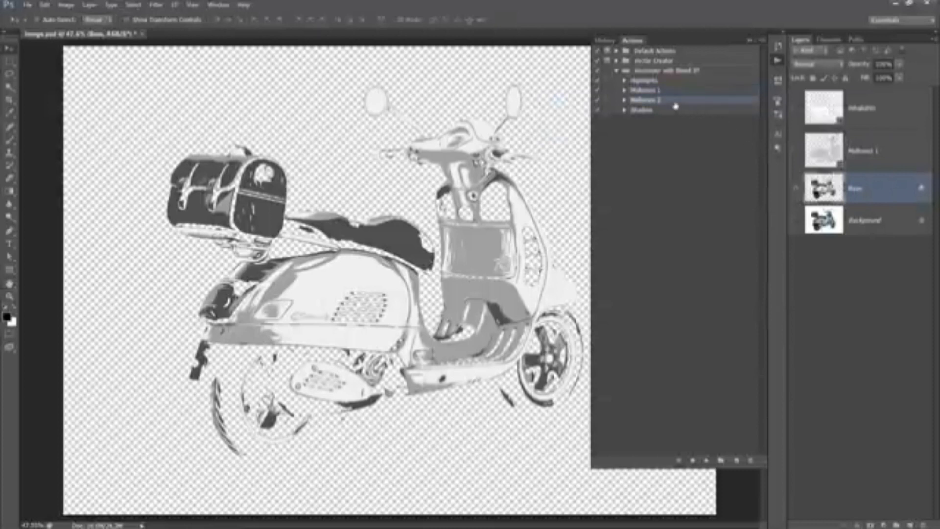
click(707, 460)
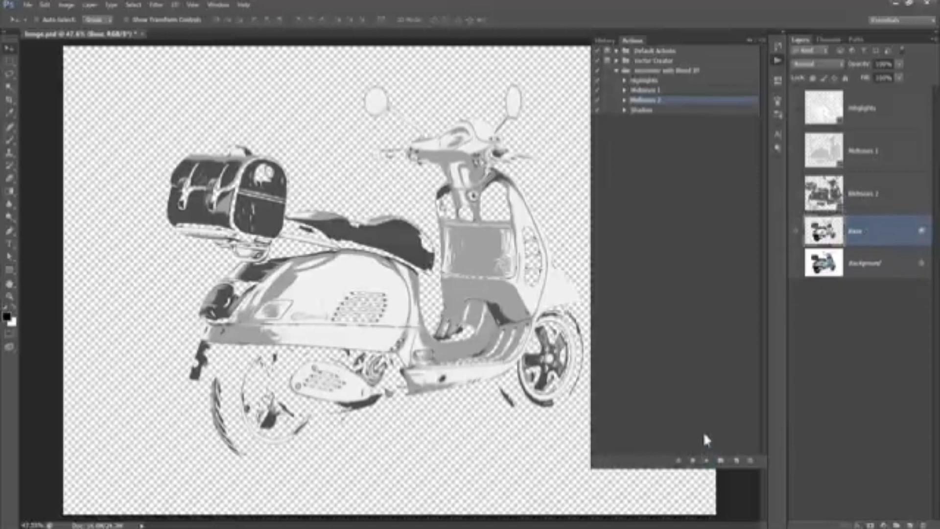
click(865, 206)
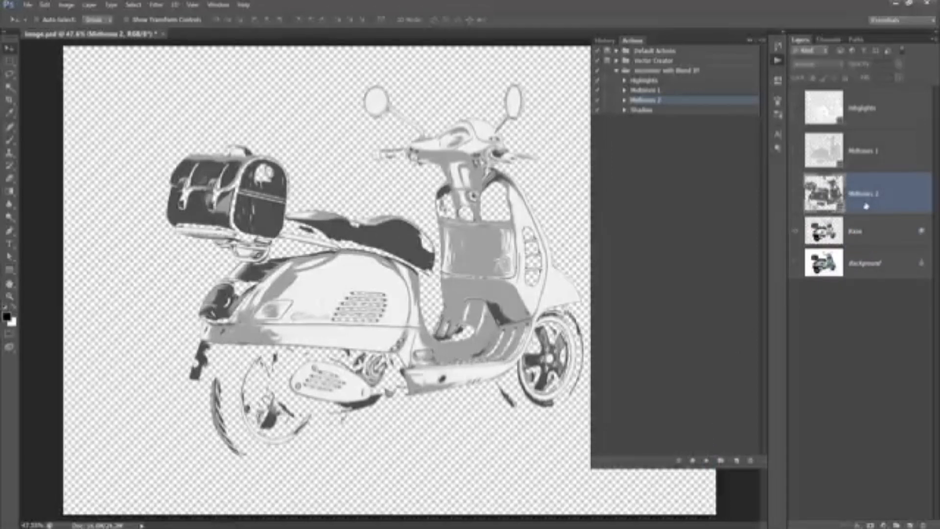
click(876, 239)
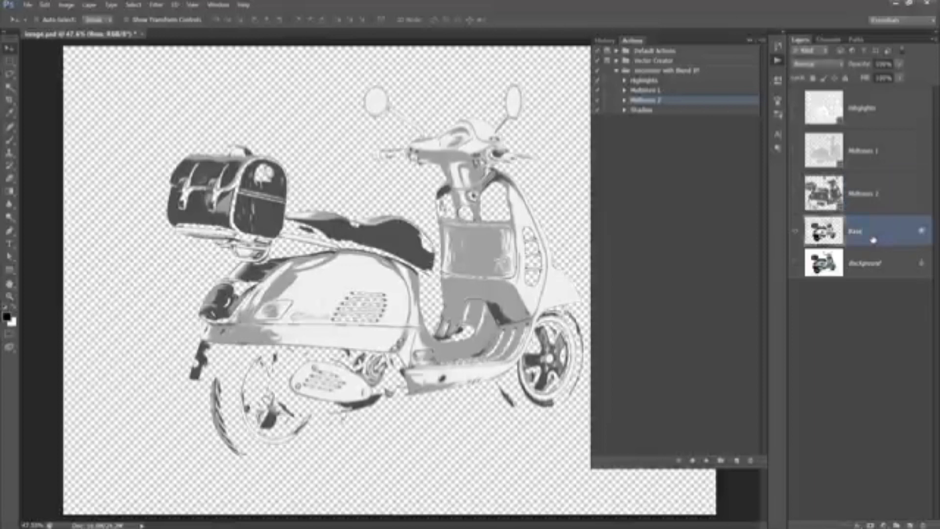
- Set the Base layer's Blend If This Layer black point back to 0
double_click(873, 240)
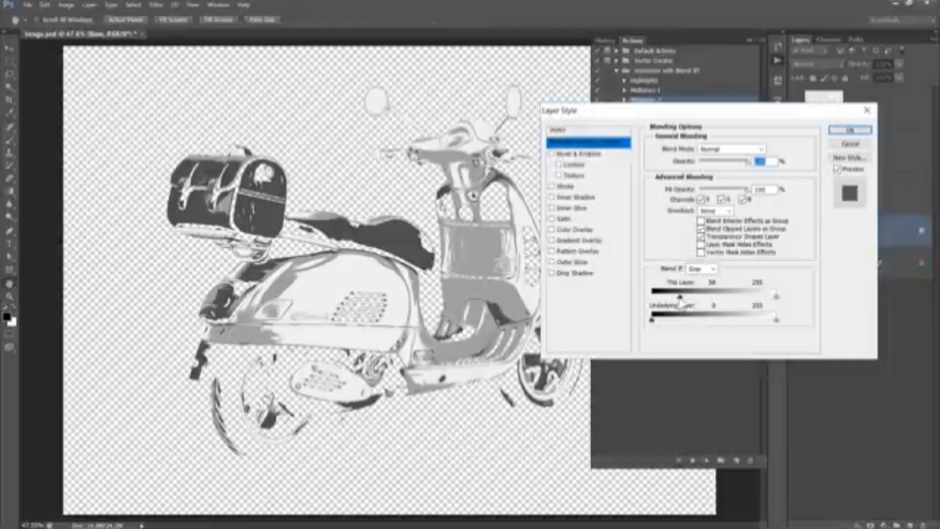
drag(681, 298, 637, 301)
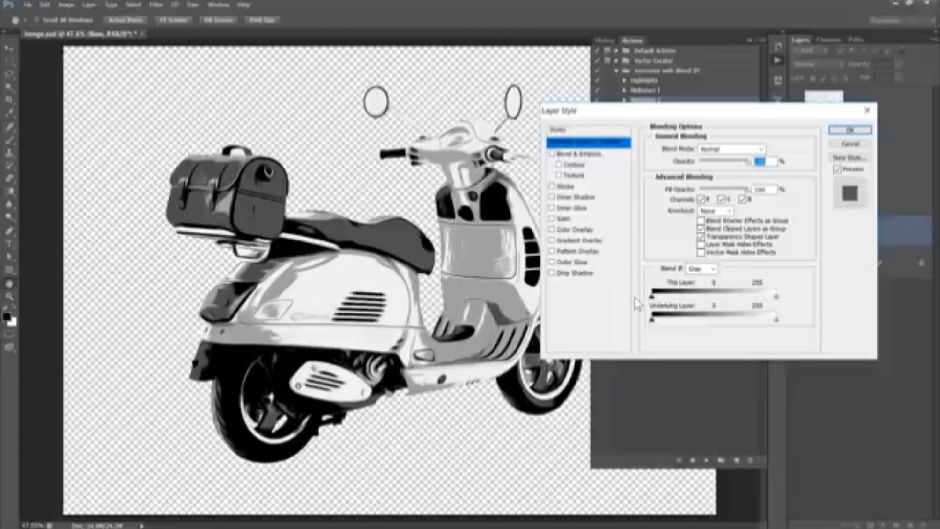
click(850, 130)
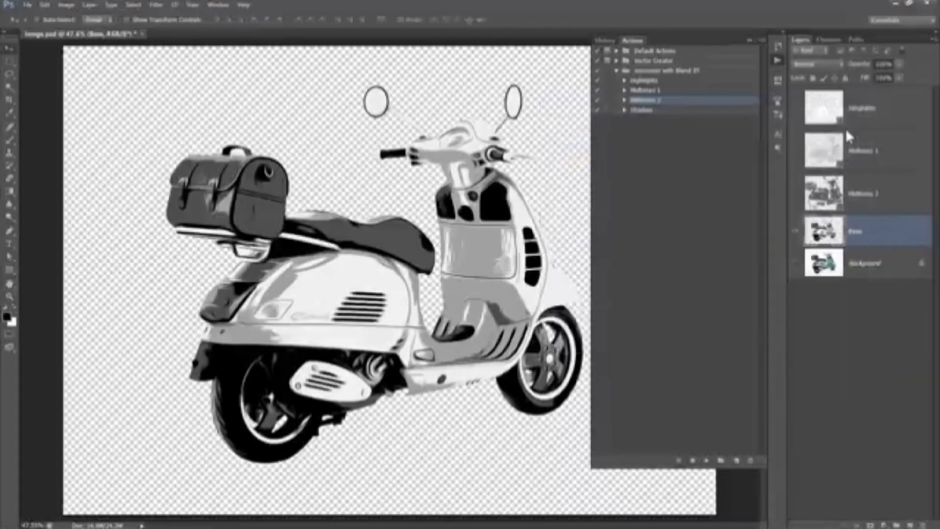
- Run the Shadows action on the Base layer
click(681, 112)
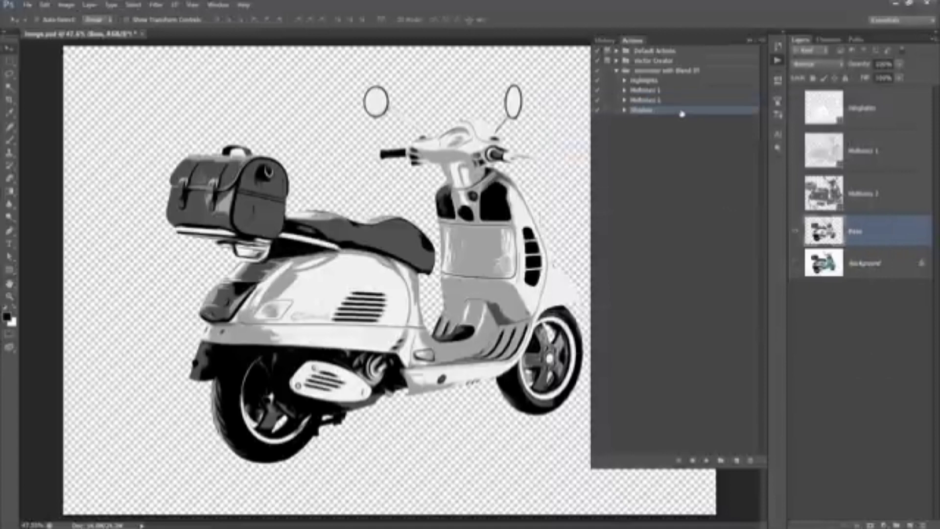
click(707, 460)
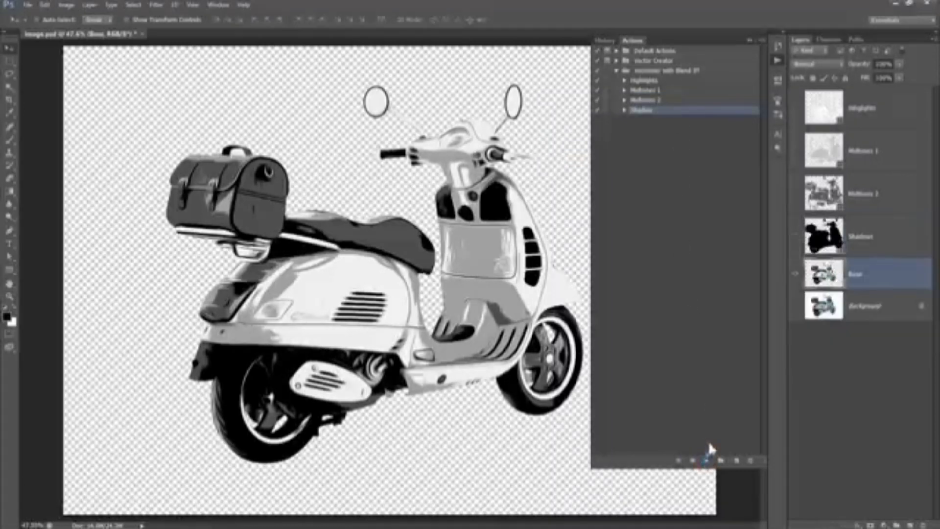
- Hide the Base layer and toggle the four tone layers on and off to compare them, leaving them all visible
click(796, 276)
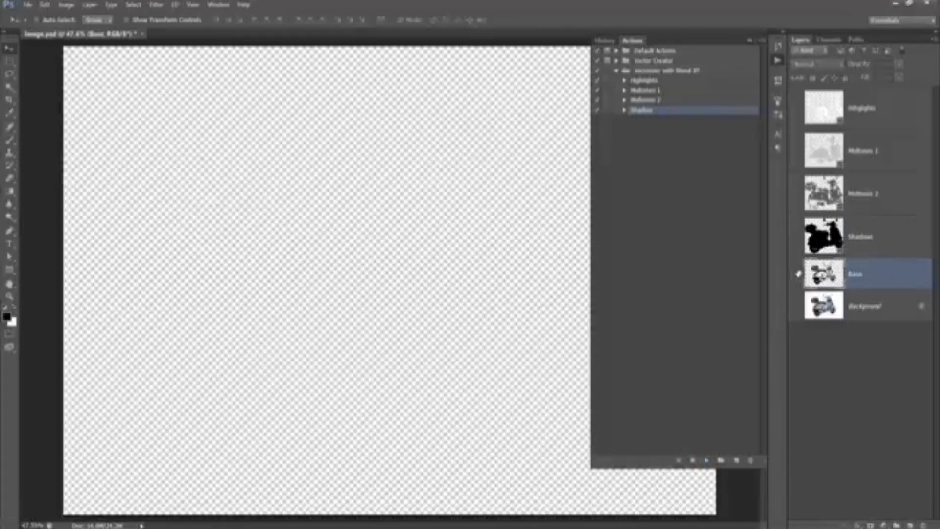
click(797, 237)
click(796, 237)
click(796, 201)
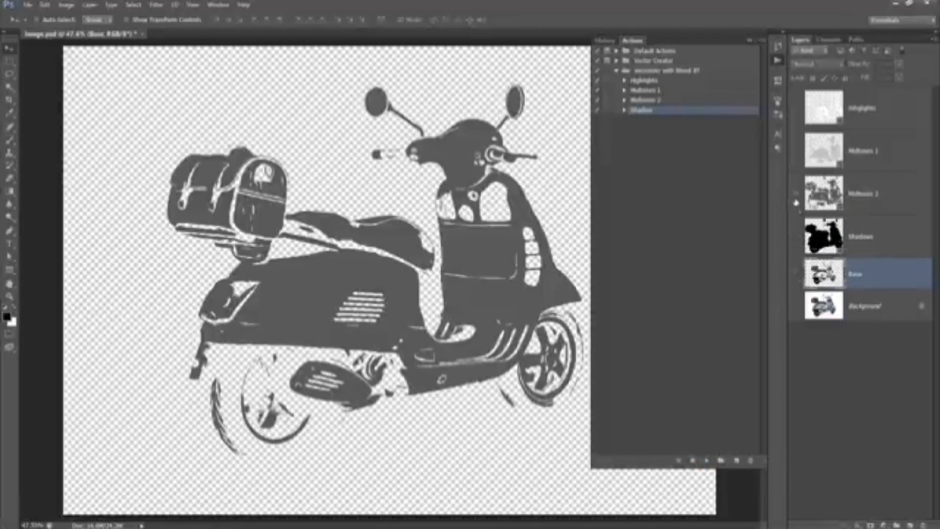
click(797, 191)
click(797, 152)
click(796, 151)
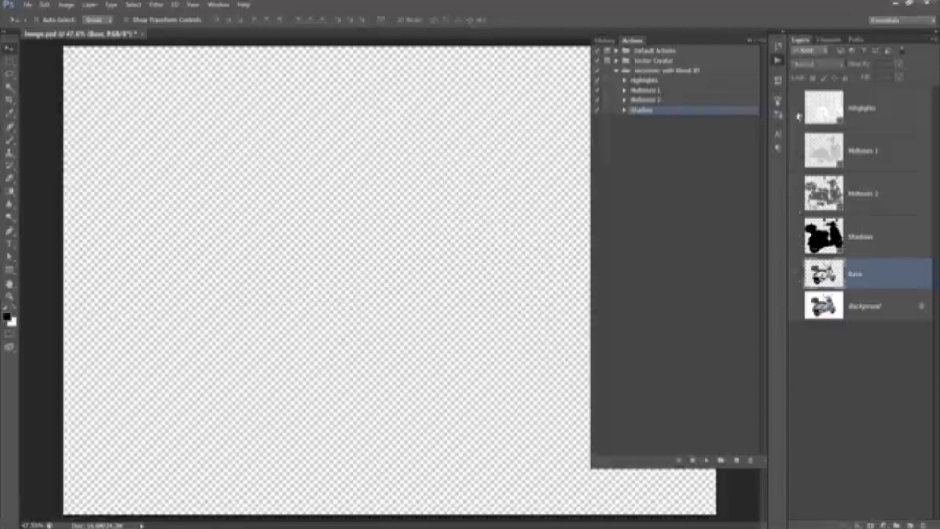
click(797, 109)
click(798, 110)
click(797, 237)
click(797, 153)
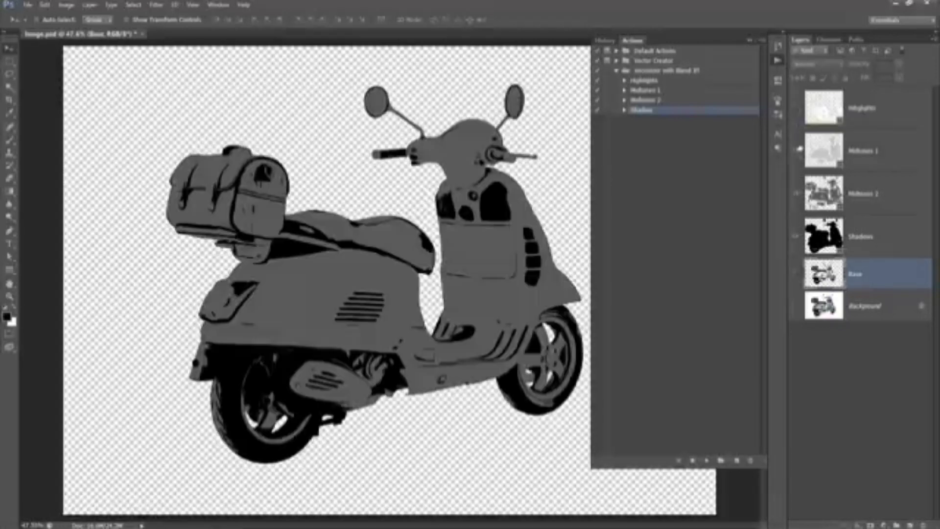
click(798, 150)
click(798, 112)
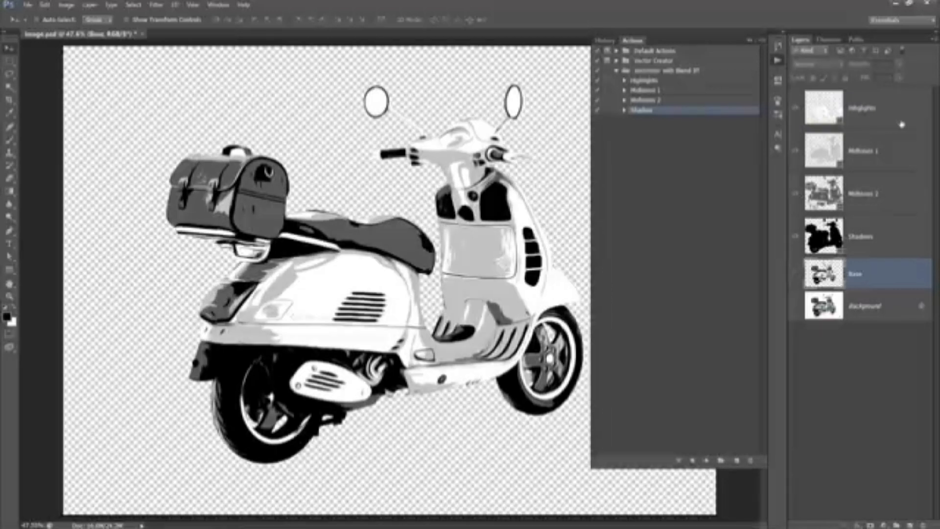
- Group the Highlights, Midtones 1, Midtones 2 and Shadows layers and name the group Vector Group
click(893, 246)
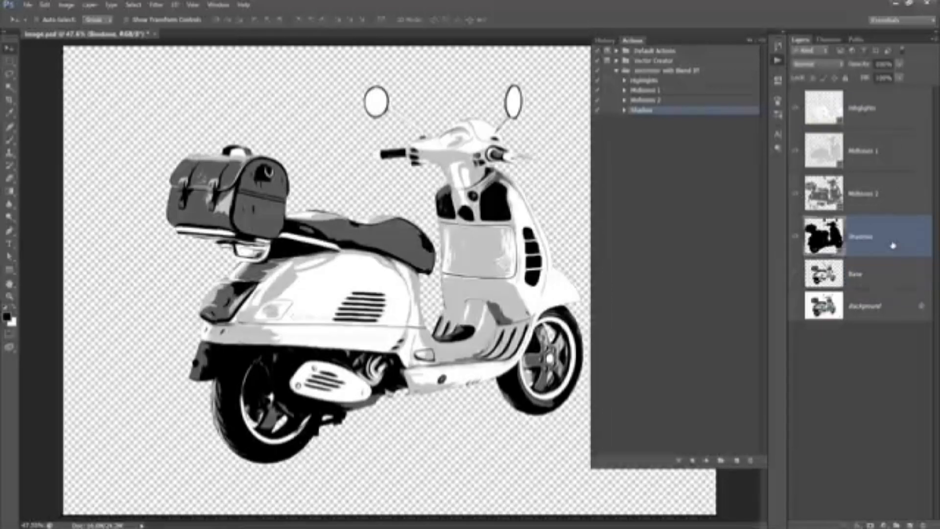
shift+click(895, 106)
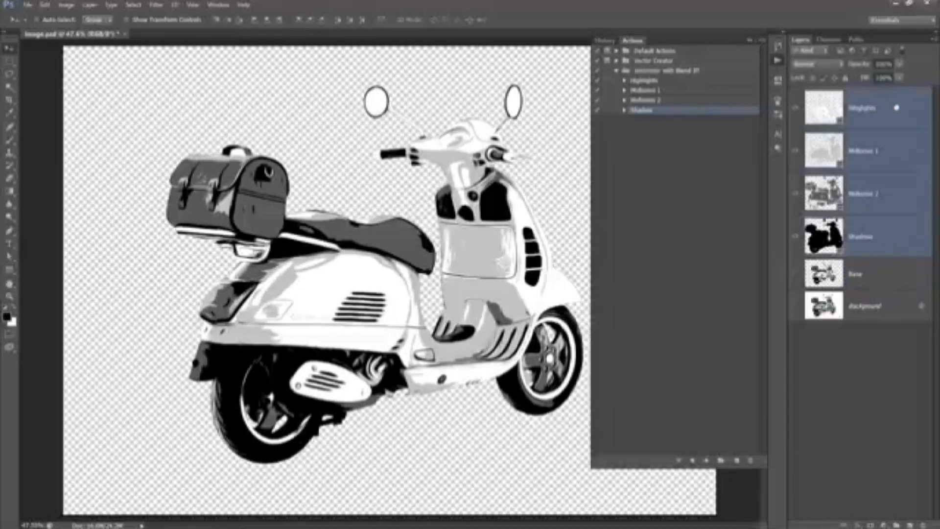
drag(891, 181, 900, 453)
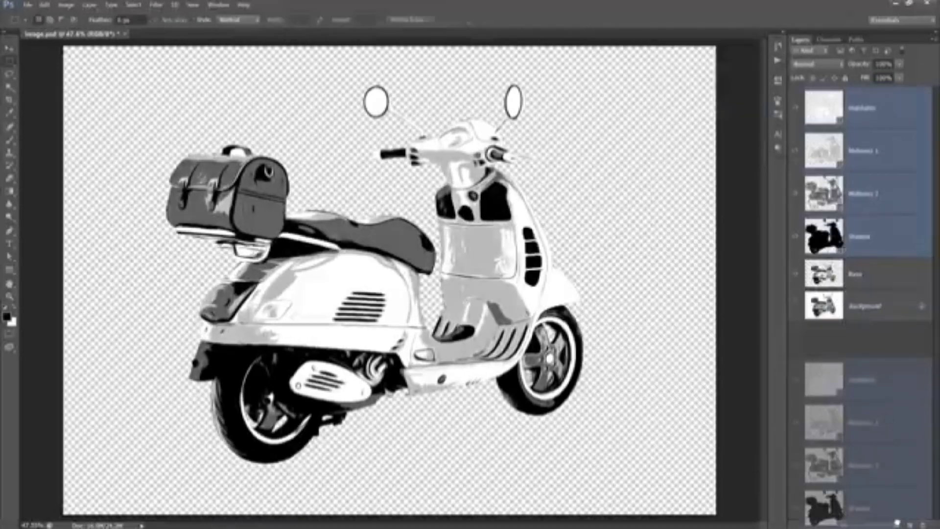
drag(897, 522, 898, 524)
double_click(832, 96)
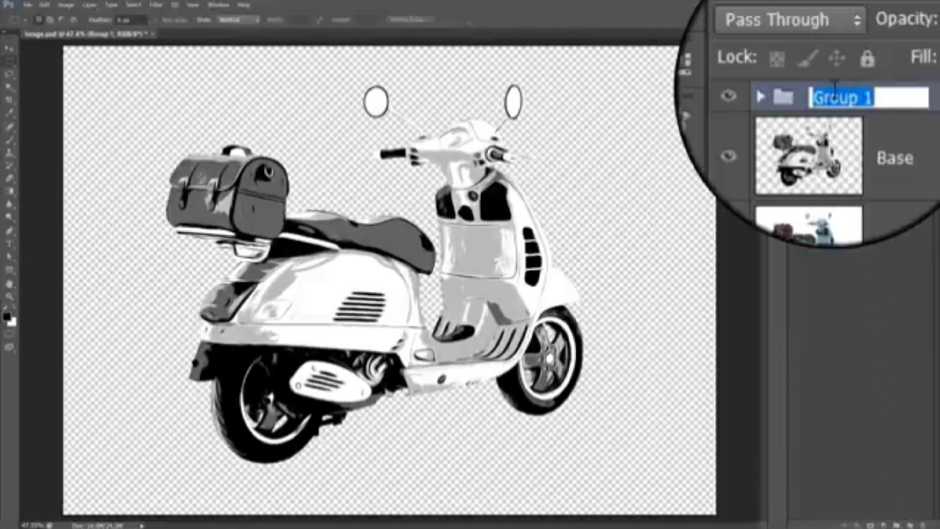
text(Vector Group)
key(Return)
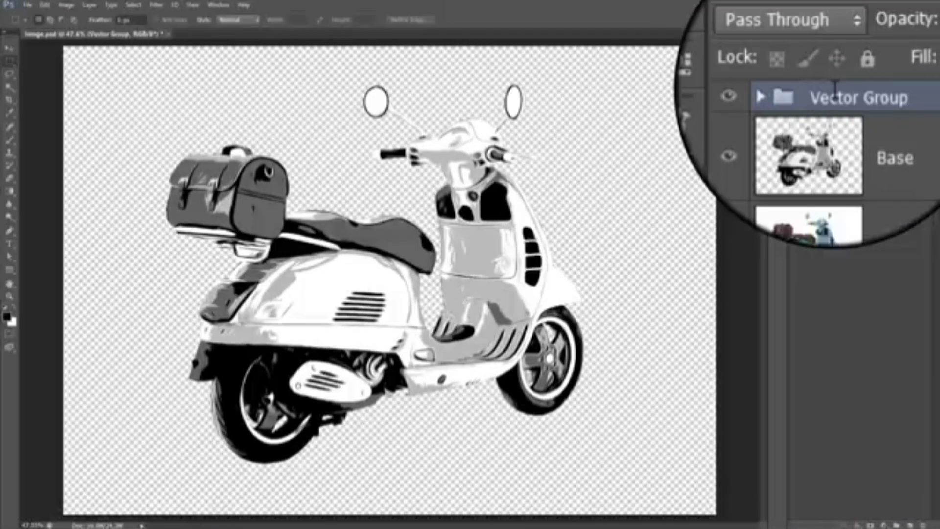
- Collapse the group and delete the Base layer
click(793, 93)
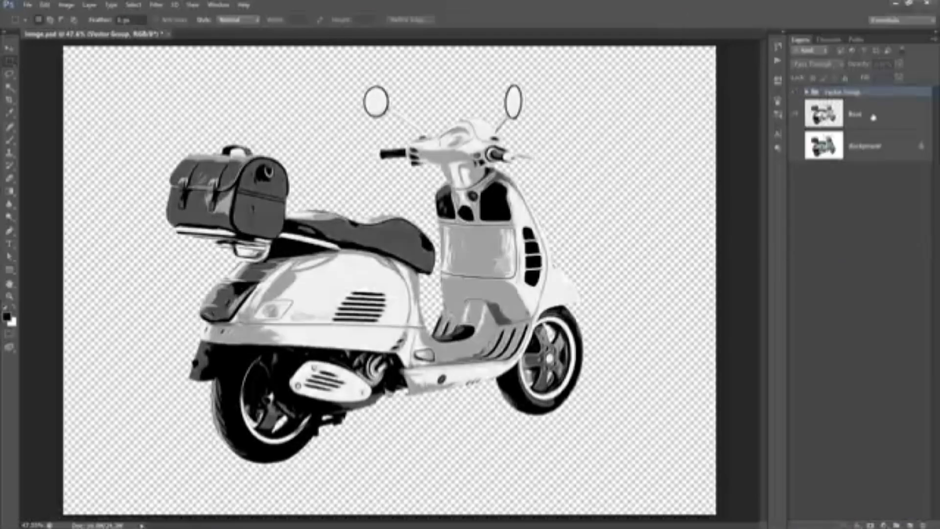
click(856, 118)
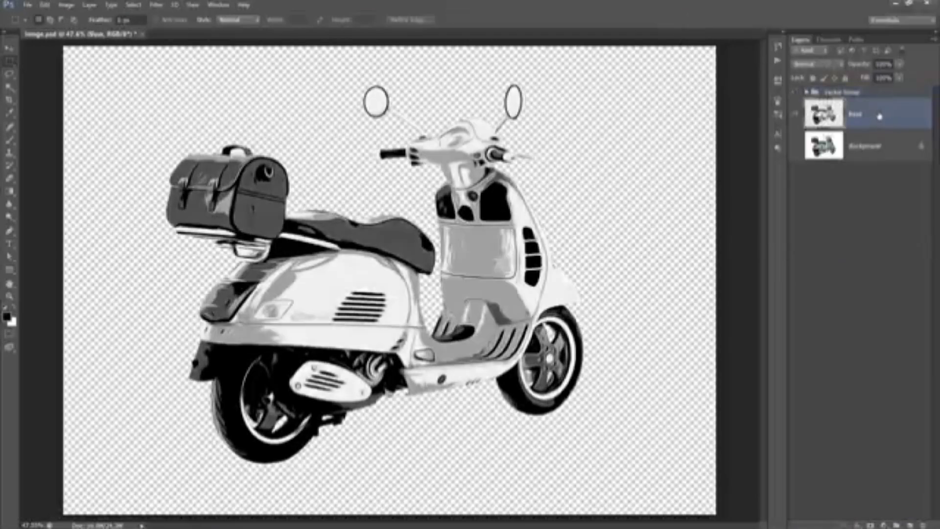
key(Delete)
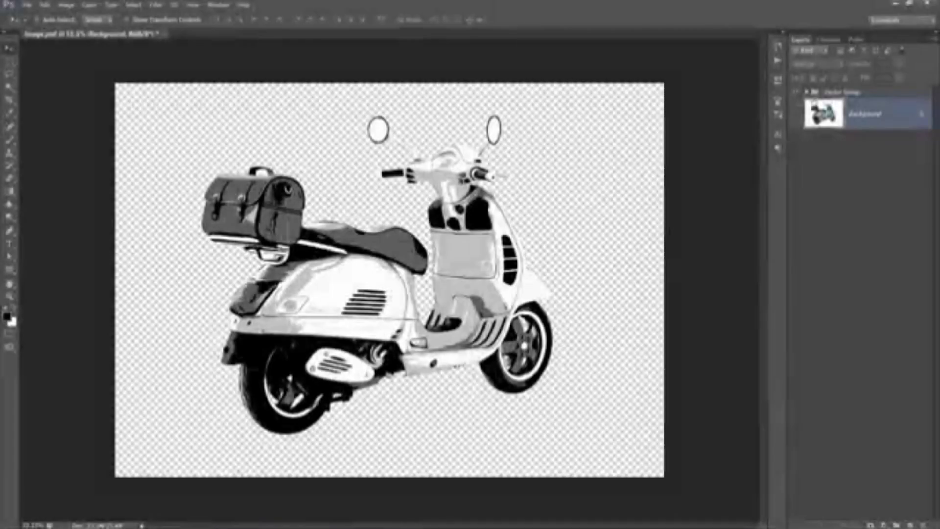
- Expand Vector Group and pick a near-black reddish colour for the Shadows fill layer
click(807, 93)
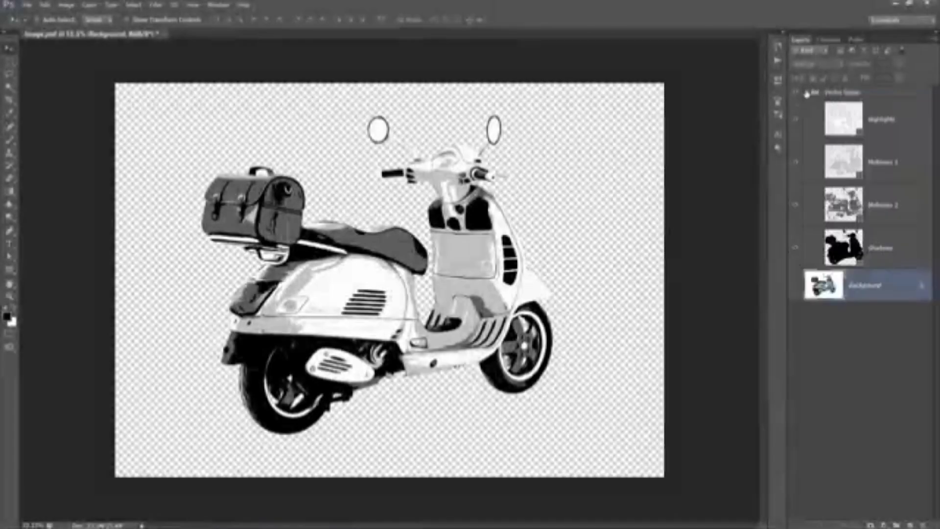
click(857, 260)
double_click(857, 259)
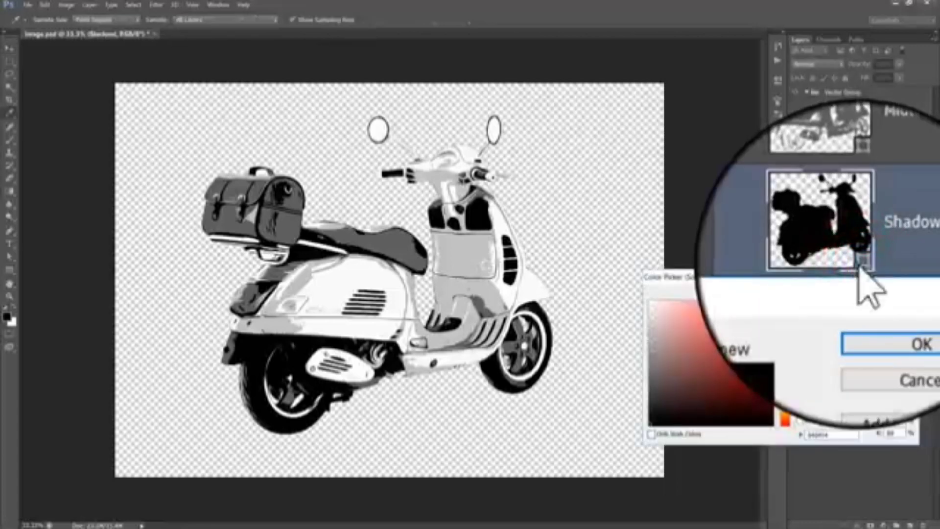
mouse_move(710, 372)
mouse_down()
mouse_move(749, 414)
mouse_move(626, 424)
mouse_up()
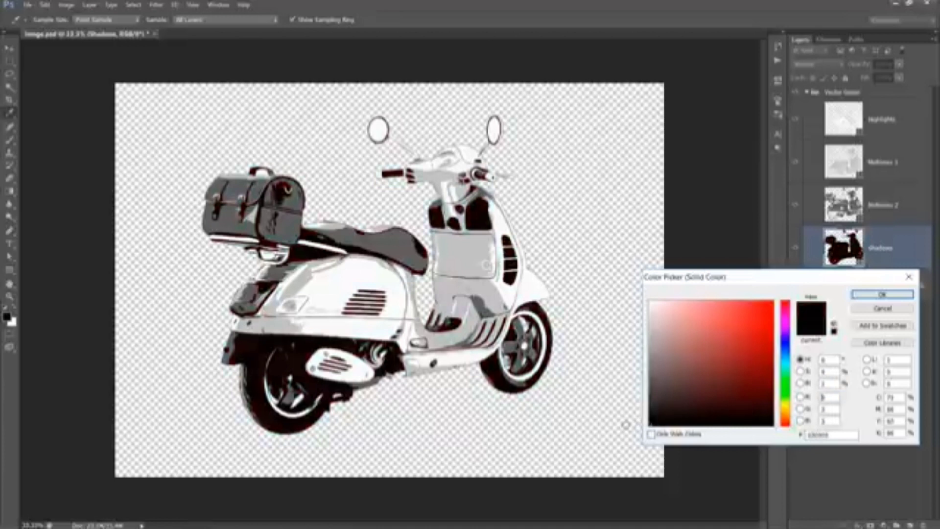
click(870, 292)
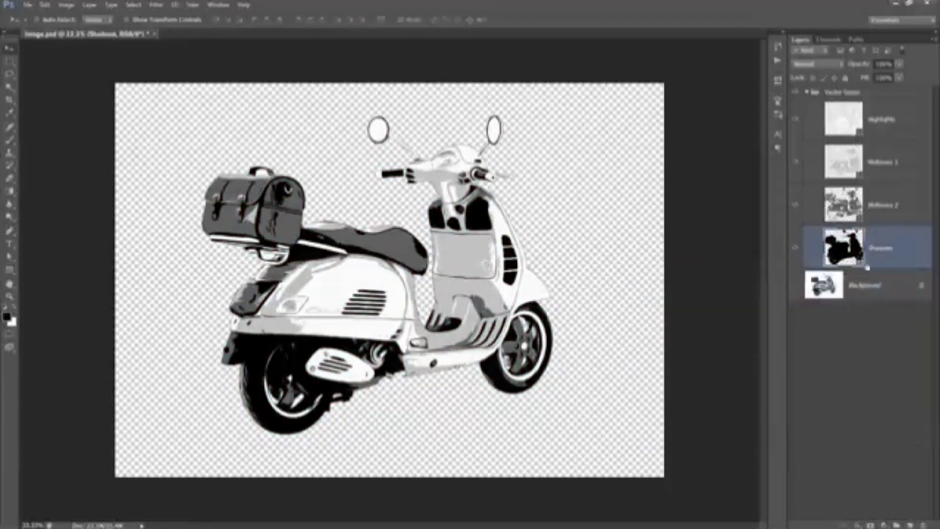
- Change the Midtones 2 fill layer's colour to a dark greyish blue
double_click(847, 208)
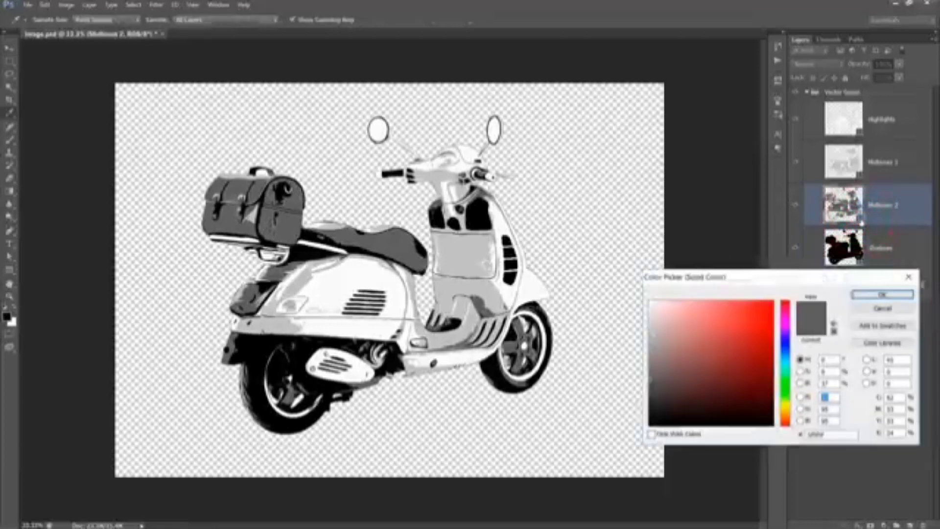
click(697, 380)
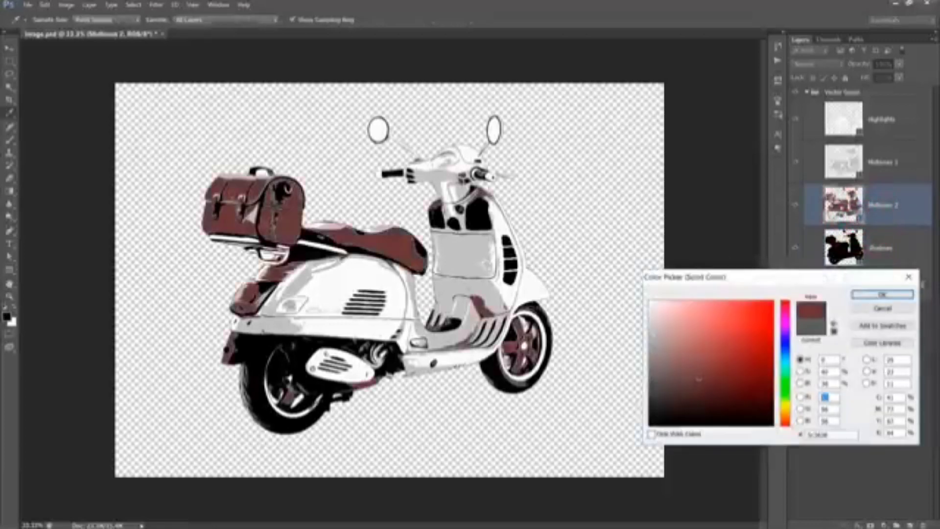
click(697, 360)
click(786, 368)
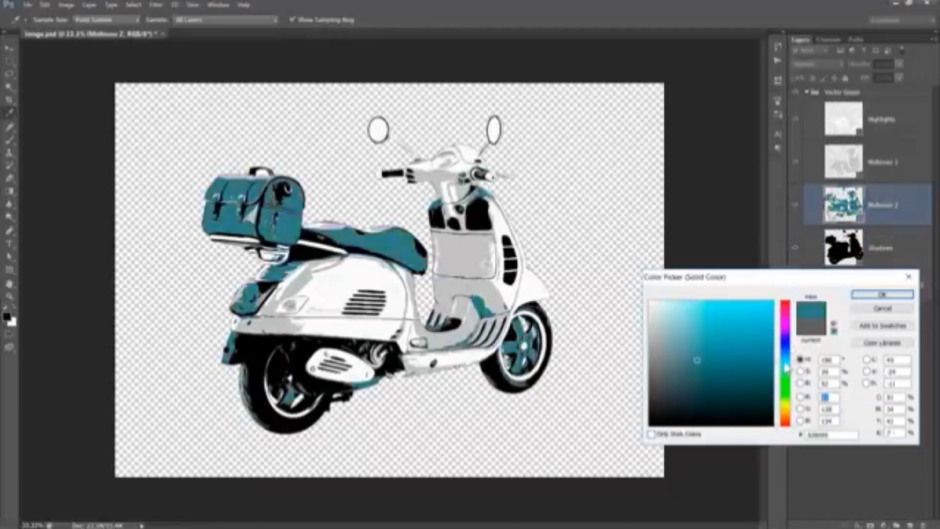
mouse_move(787, 369)
mouse_down()
mouse_move(786, 349)
mouse_move(786, 356)
mouse_up()
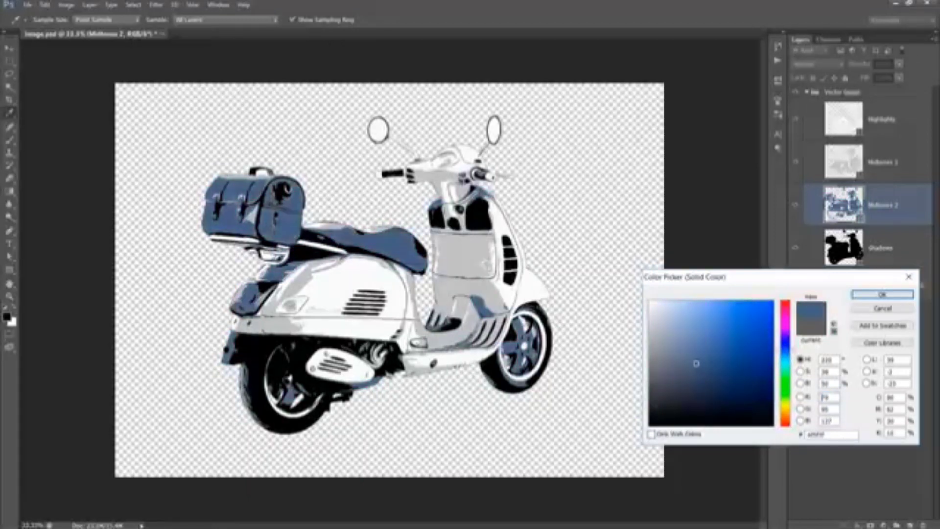
click(881, 294)
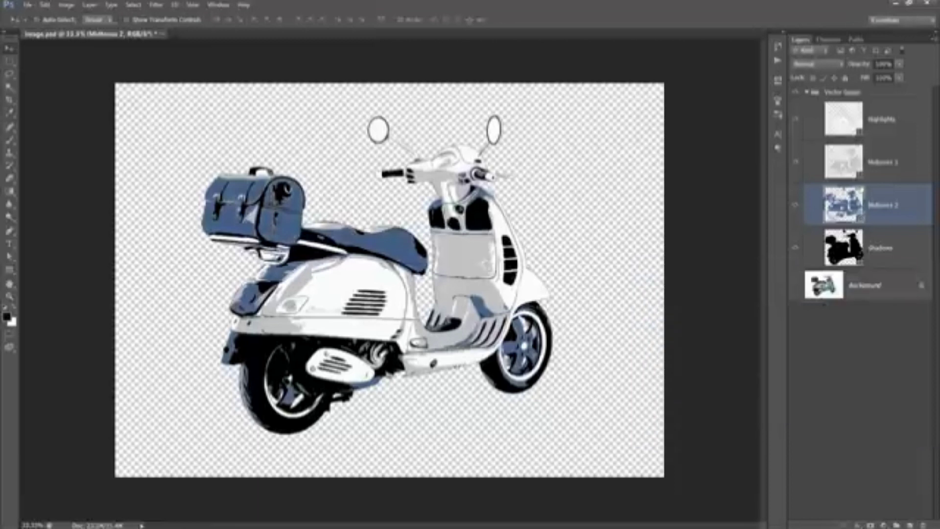
- Change the Midtones 1 fill layer's colour to a light sky blue
double_click(861, 178)
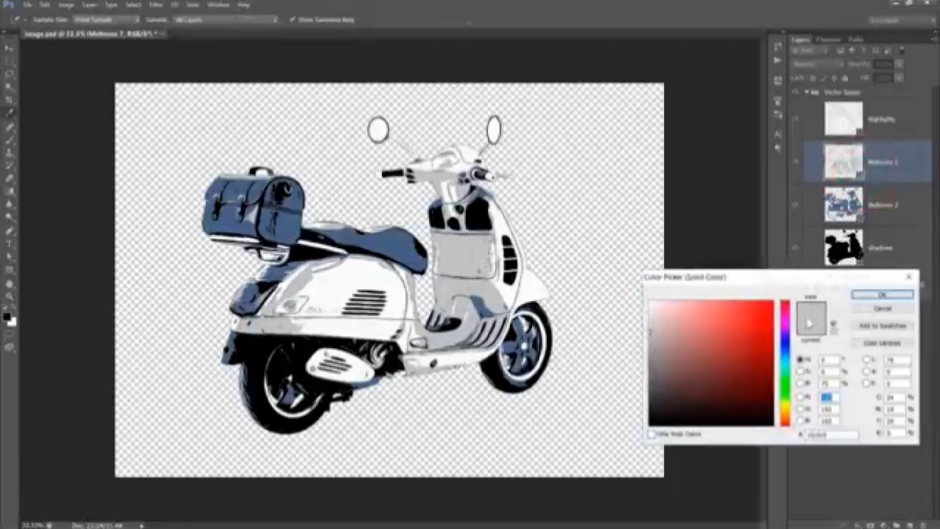
click(786, 365)
drag(715, 358, 691, 328)
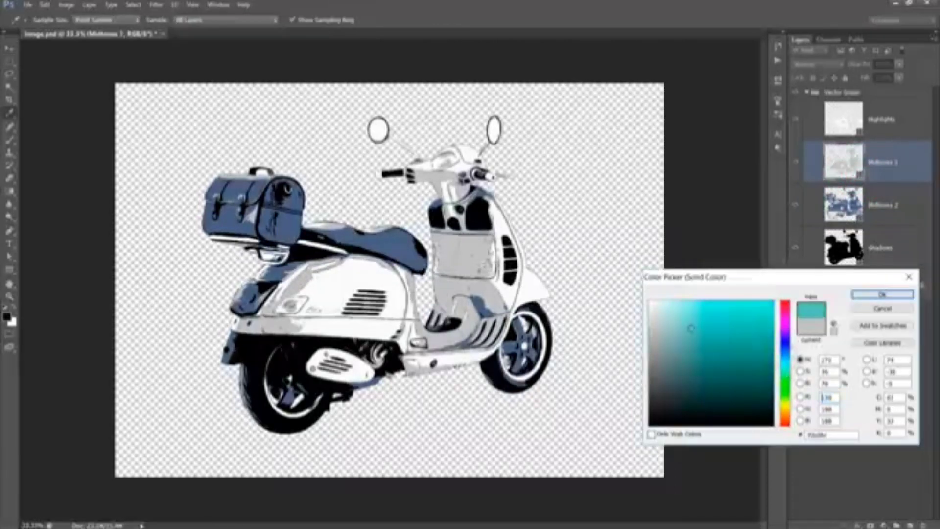
drag(783, 372, 786, 362)
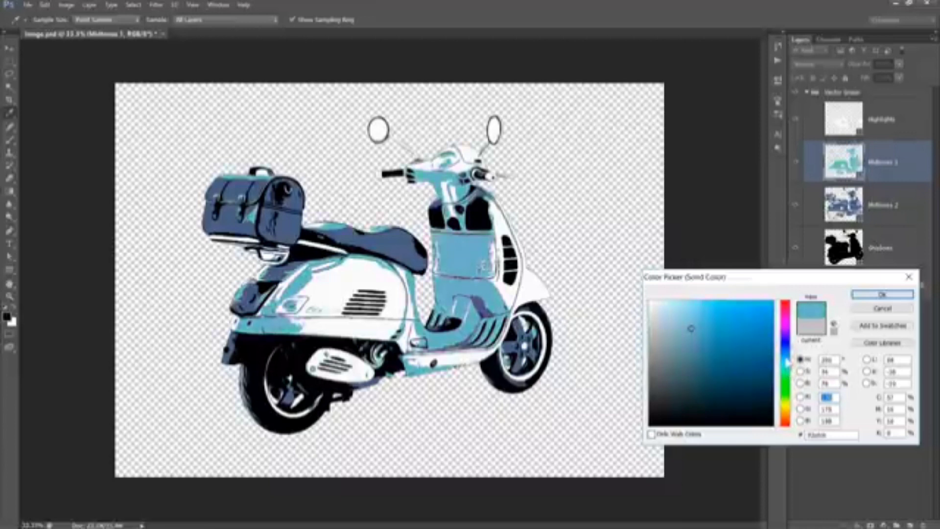
click(882, 294)
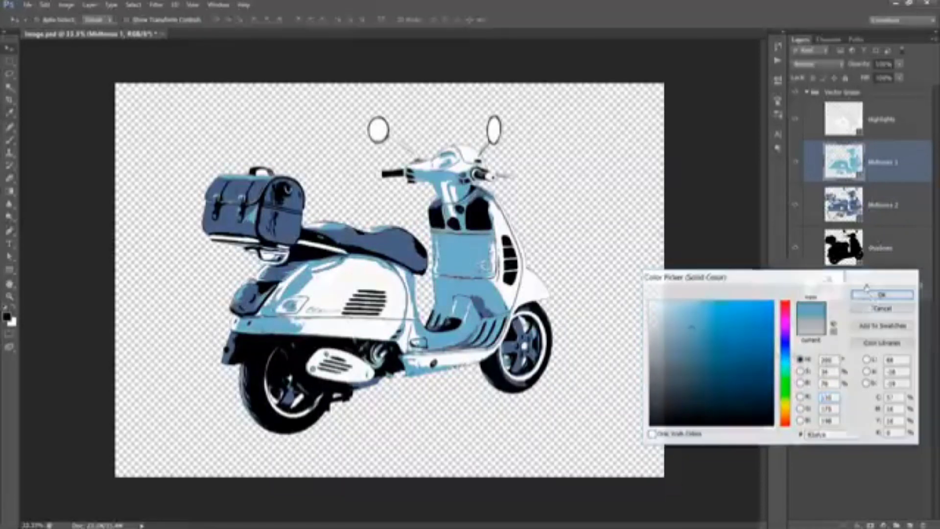
- Show the Background layer beneath Vector Group and toggle the group to compare the artwork with the original photo
click(891, 133)
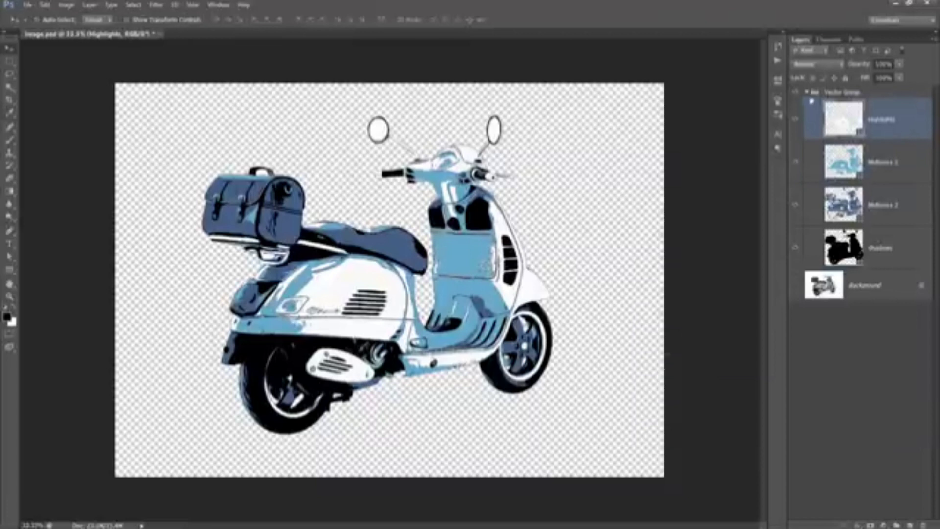
click(806, 92)
click(797, 92)
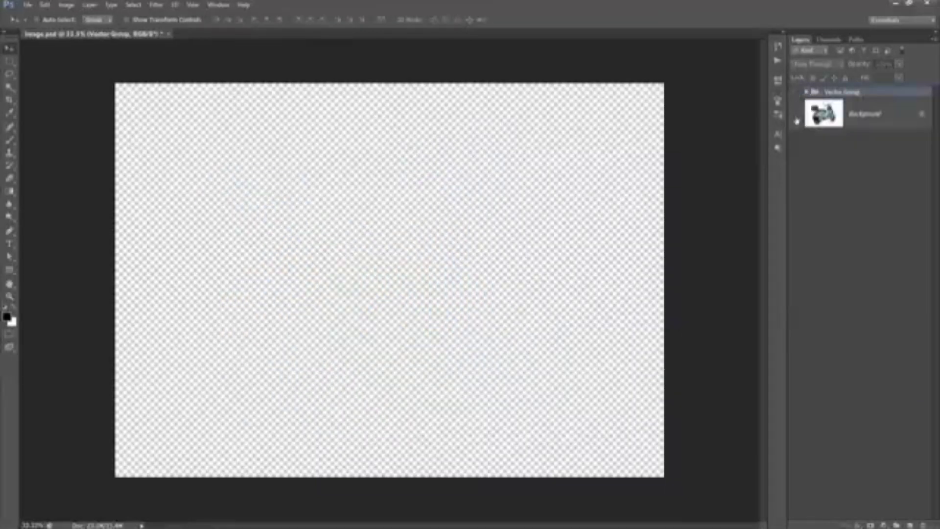
click(796, 114)
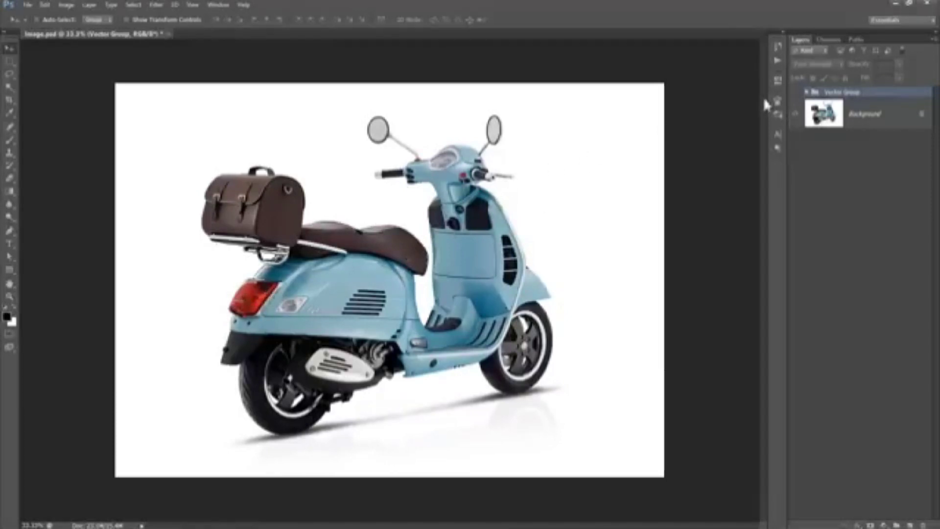
click(796, 92)
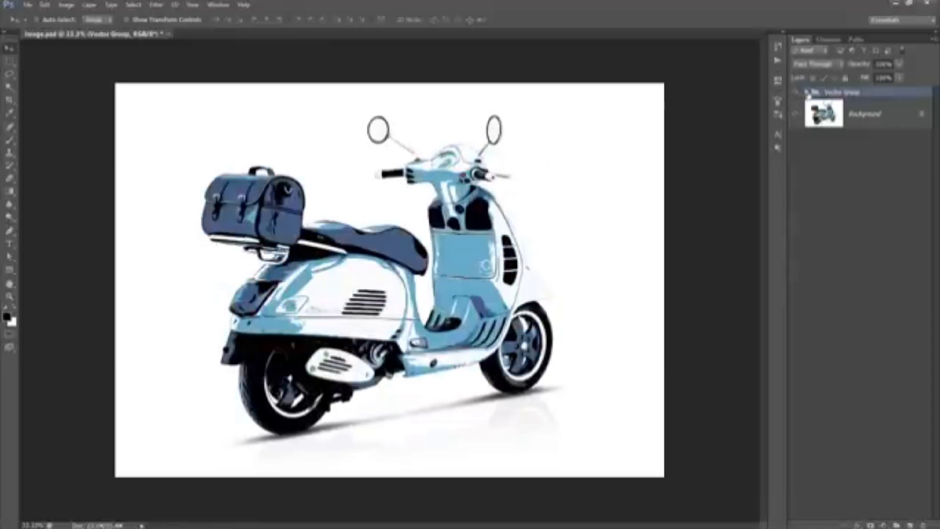
click(806, 93)
- Add a new layer above Midtones 2 and clip it to Midtones 2 as a clipping mask
click(908, 217)
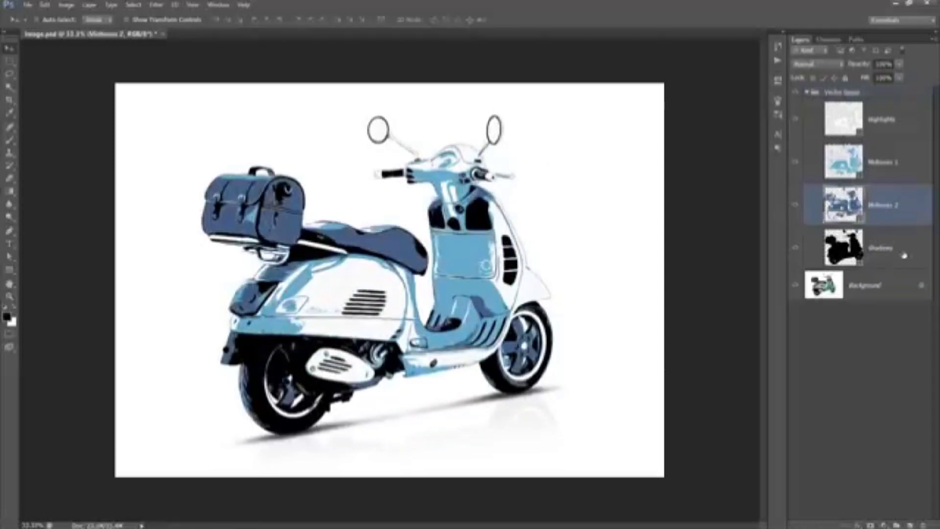
click(909, 524)
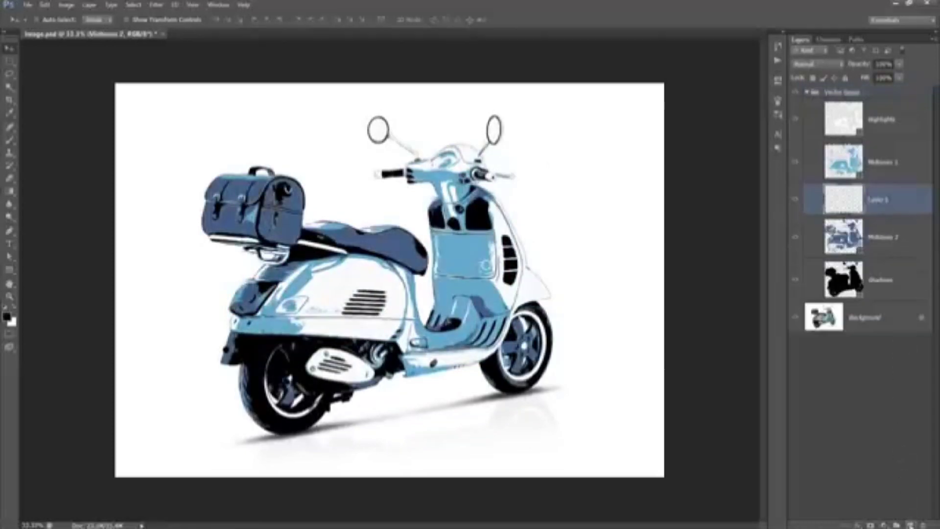
right_click(903, 203)
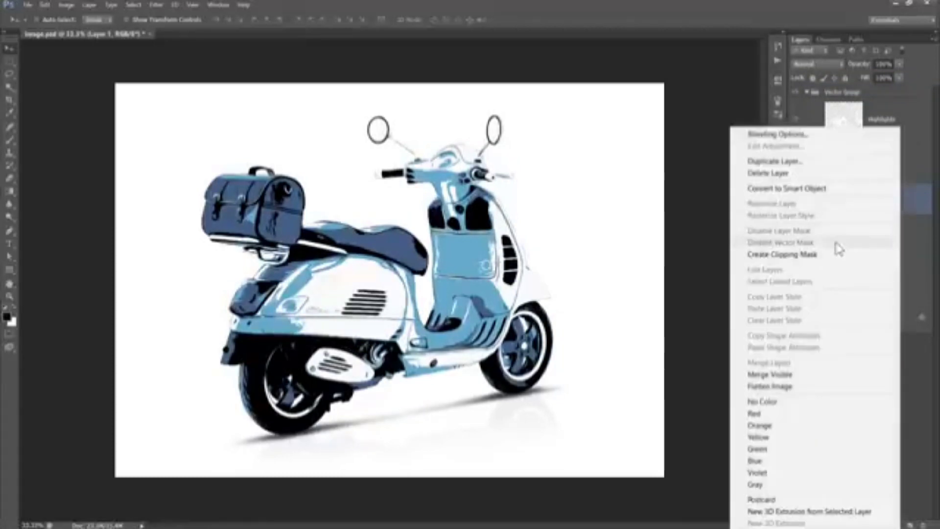
click(774, 255)
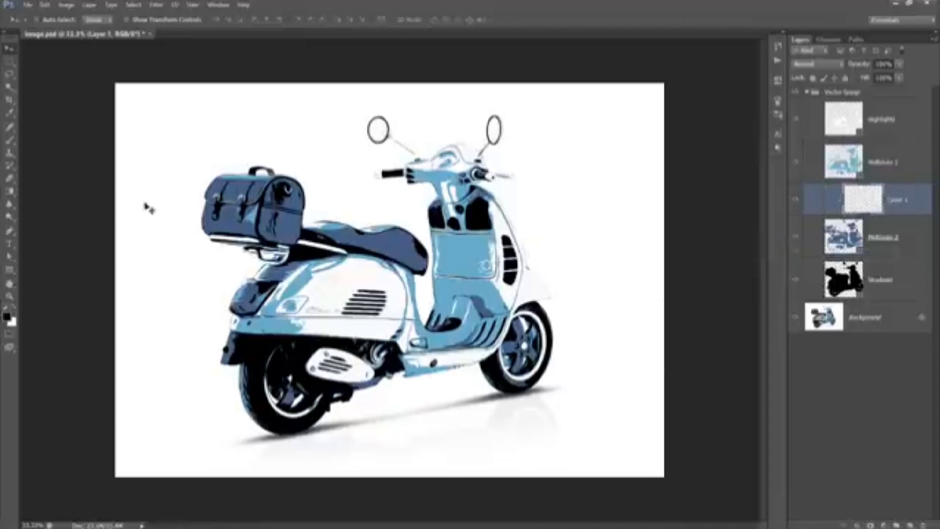
- With the Brush tool and a dark brown foreground colour, paint over the bag and seat on the clipped layer
click(9, 141)
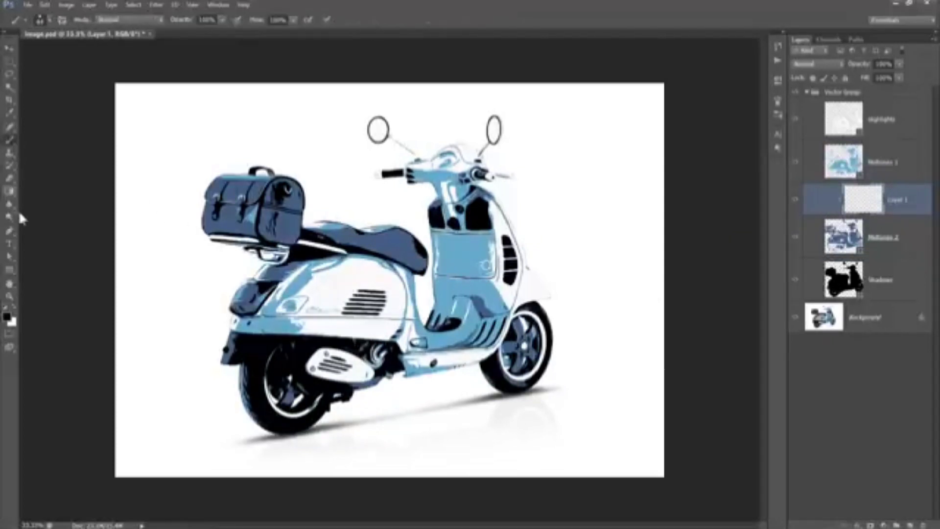
click(7, 316)
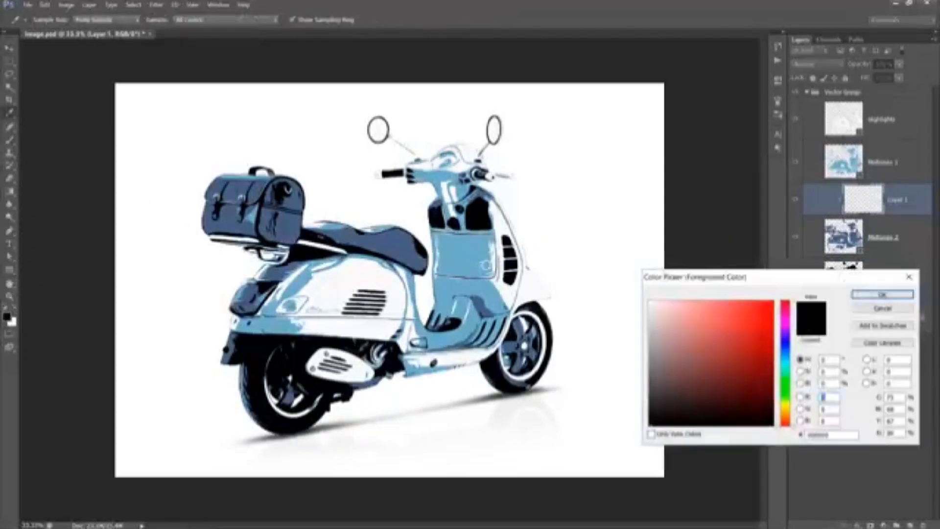
click(680, 401)
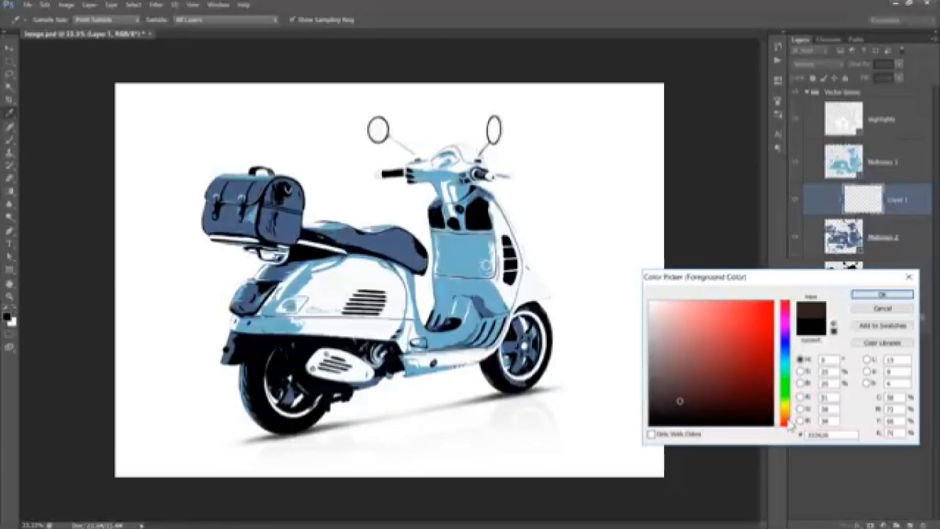
drag(789, 425, 791, 420)
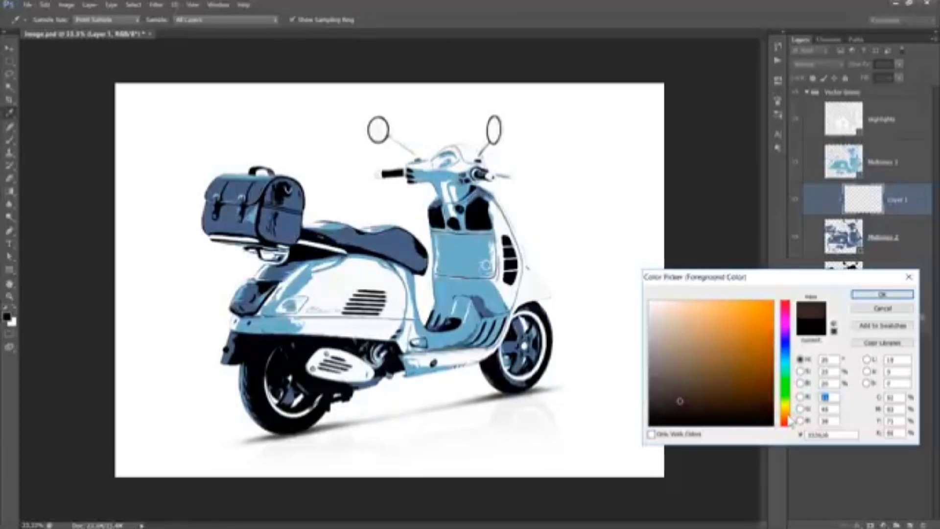
click(867, 295)
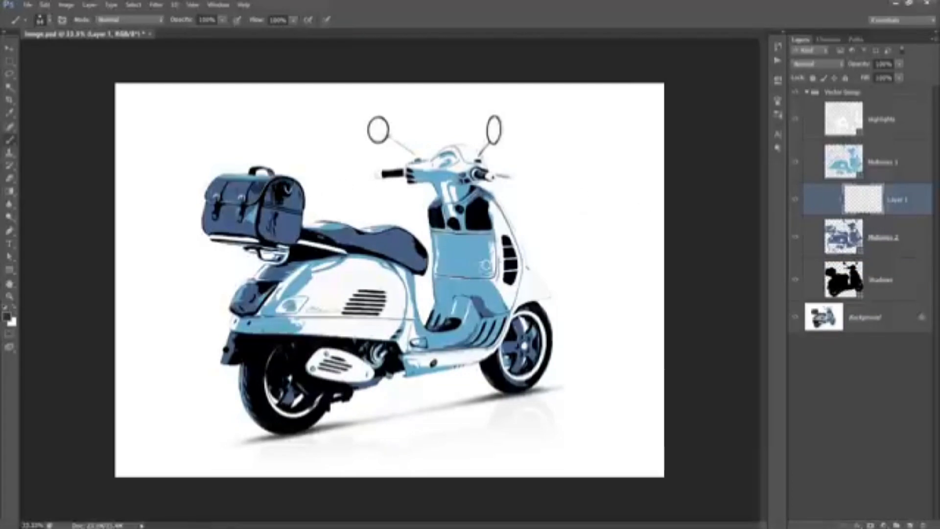
mouse_move(262, 180)
mouse_down()
mouse_move(206, 178)
mouse_move(253, 198)
mouse_move(208, 204)
mouse_move(225, 230)
mouse_move(298, 210)
mouse_move(296, 191)
mouse_move(282, 228)
mouse_move(264, 237)
mouse_move(382, 238)
mouse_move(413, 247)
mouse_move(425, 269)
mouse_move(343, 253)
mouse_move(415, 252)
mouse_move(383, 247)
mouse_up()
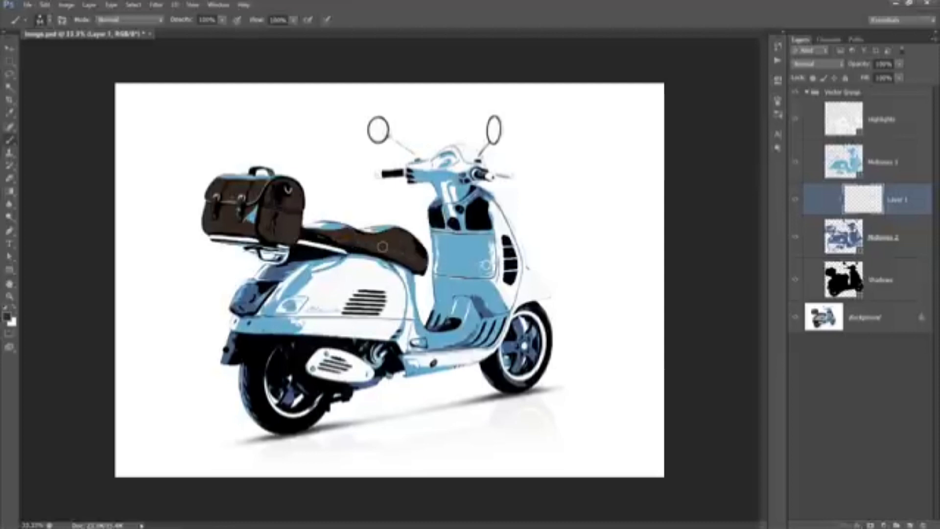
- Add a new layer above Midtones 1 and clip it to Midtones 1 as a clipping mask
click(920, 161)
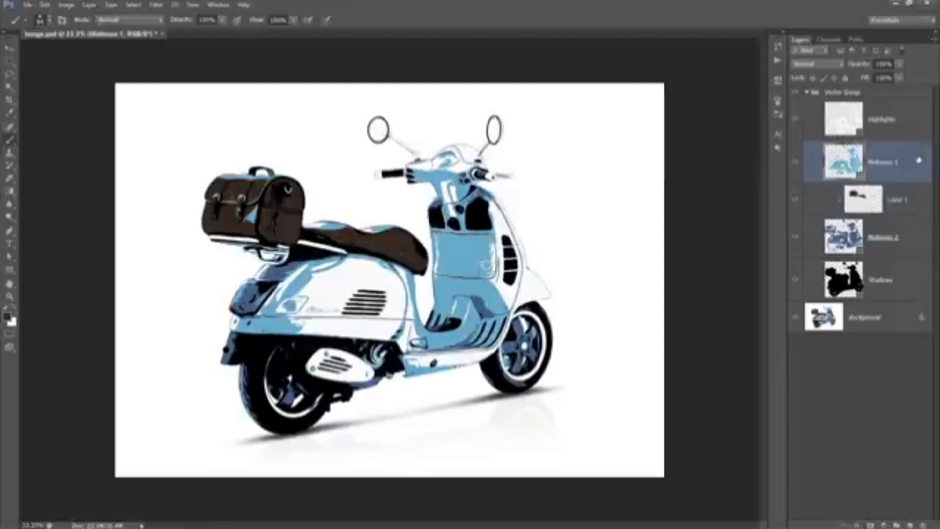
click(910, 523)
right_click(904, 160)
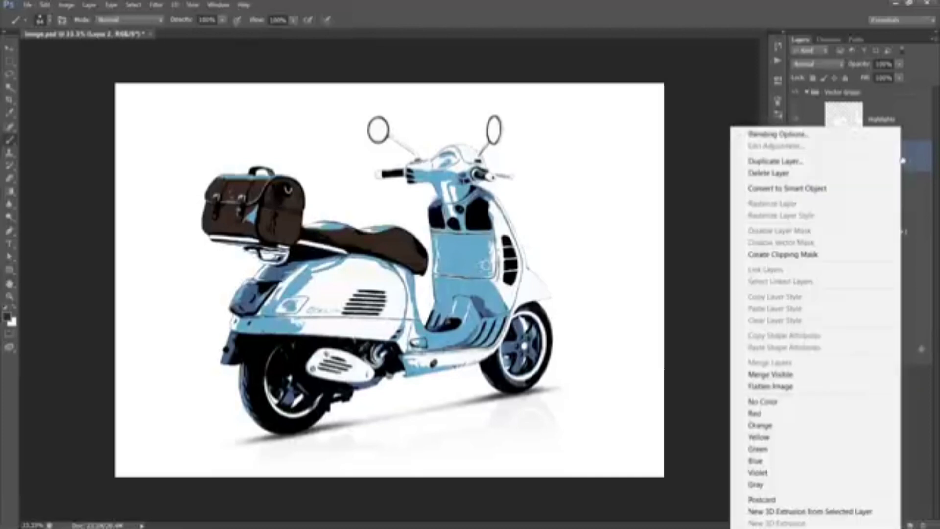
click(798, 255)
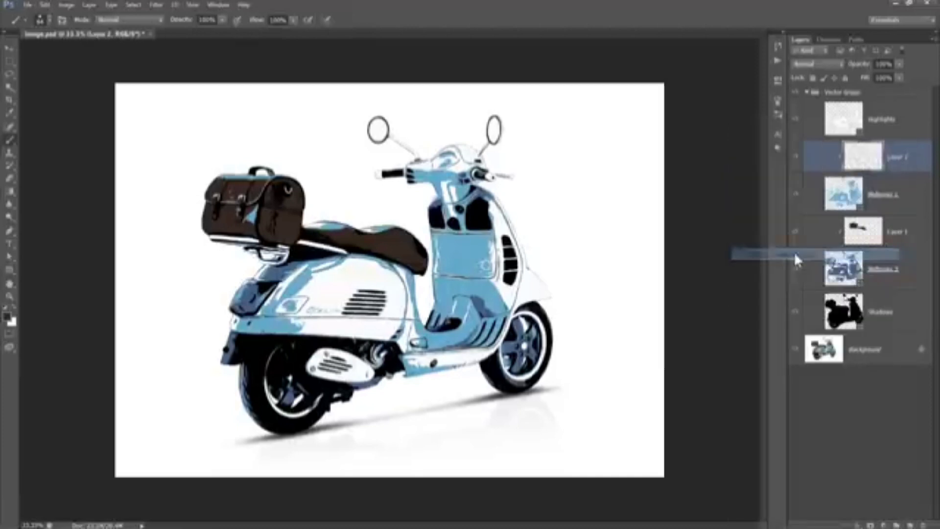
- Pick a slightly lighter brown and paint over the bag on the new clipped layer
click(6, 317)
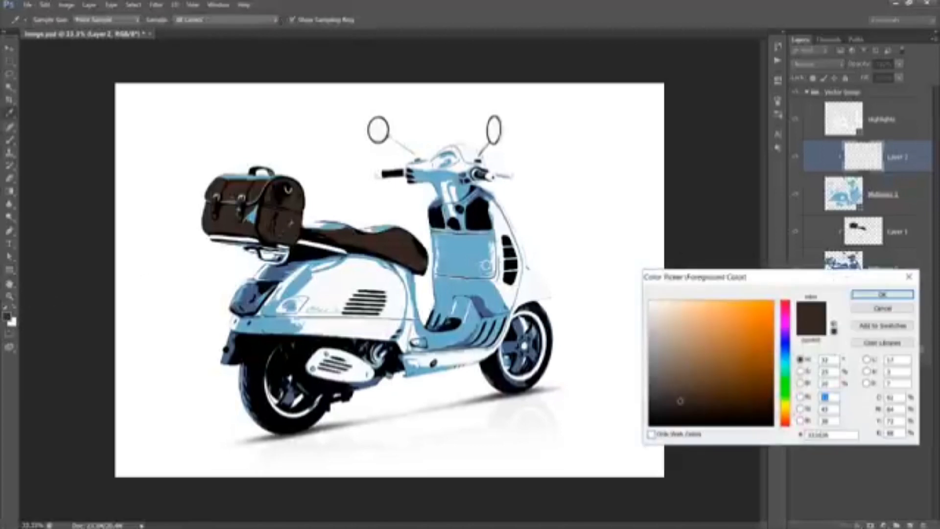
drag(683, 403, 682, 383)
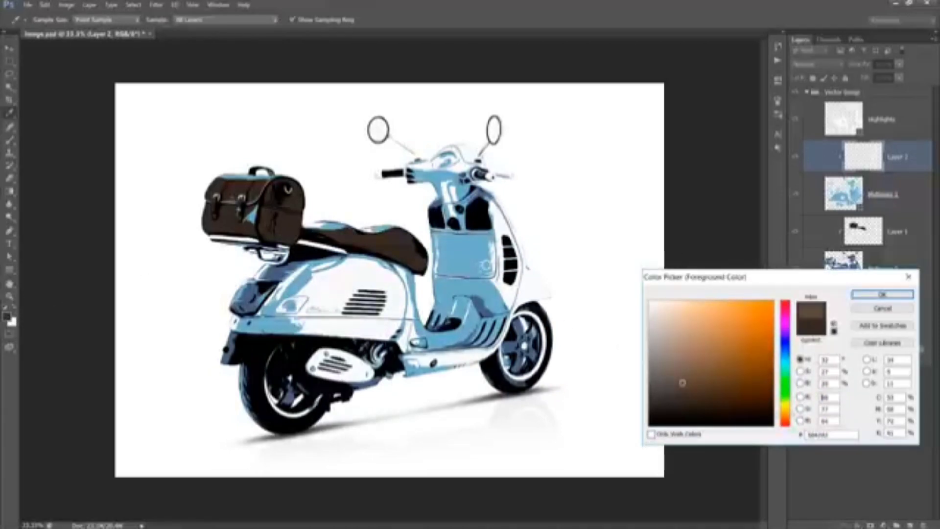
click(877, 293)
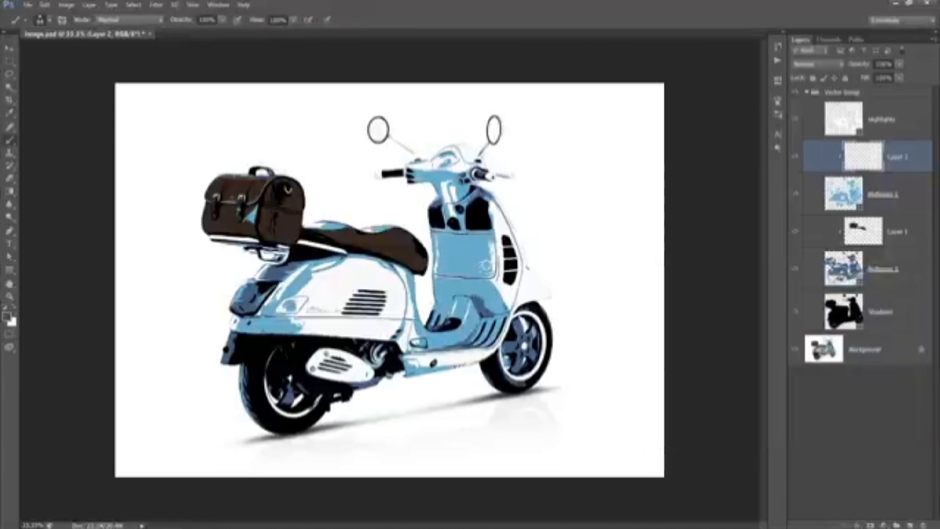
drag(253, 211, 240, 222)
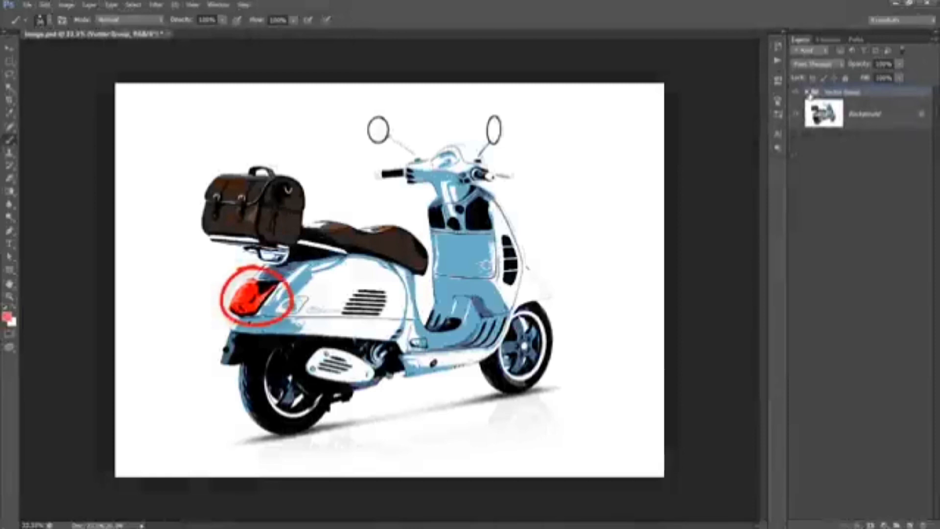
- Add an outside black Stroke layer style to the Shadows layer
click(807, 92)
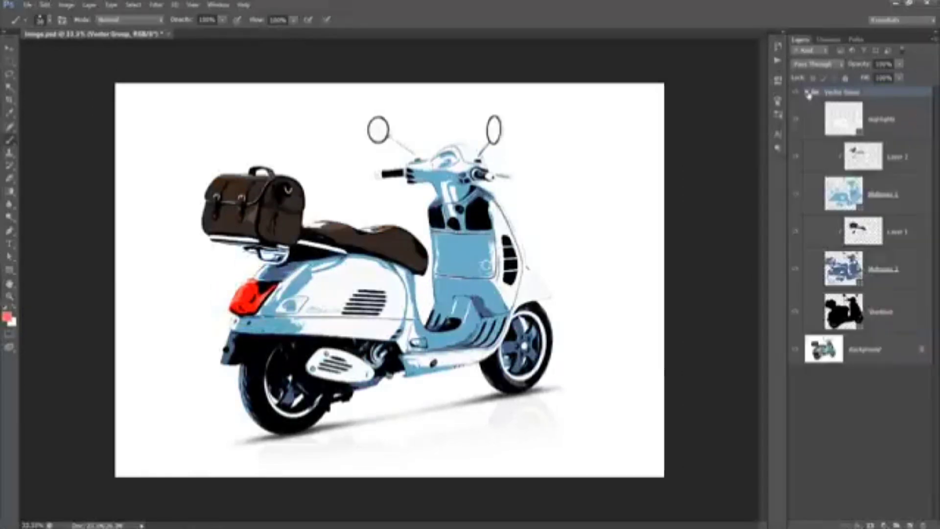
click(914, 313)
double_click(914, 318)
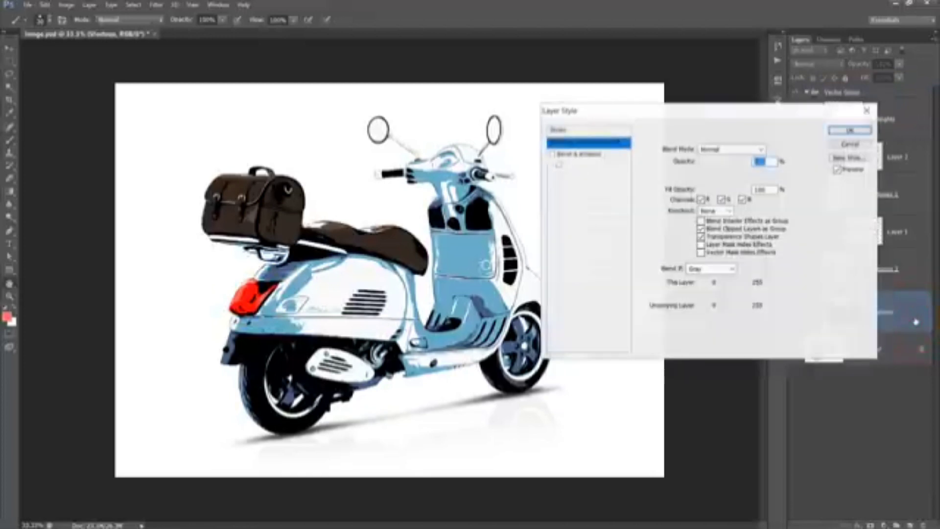
click(565, 187)
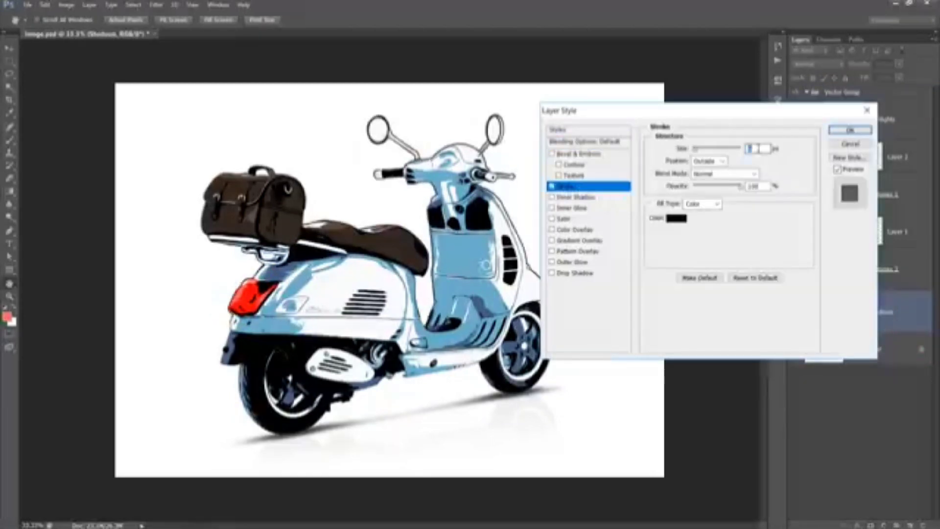
click(702, 162)
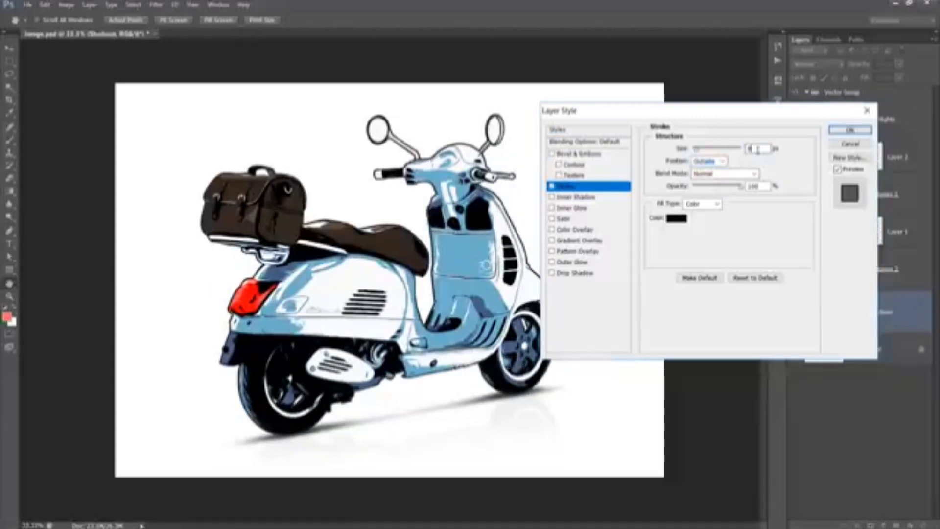
click(851, 130)
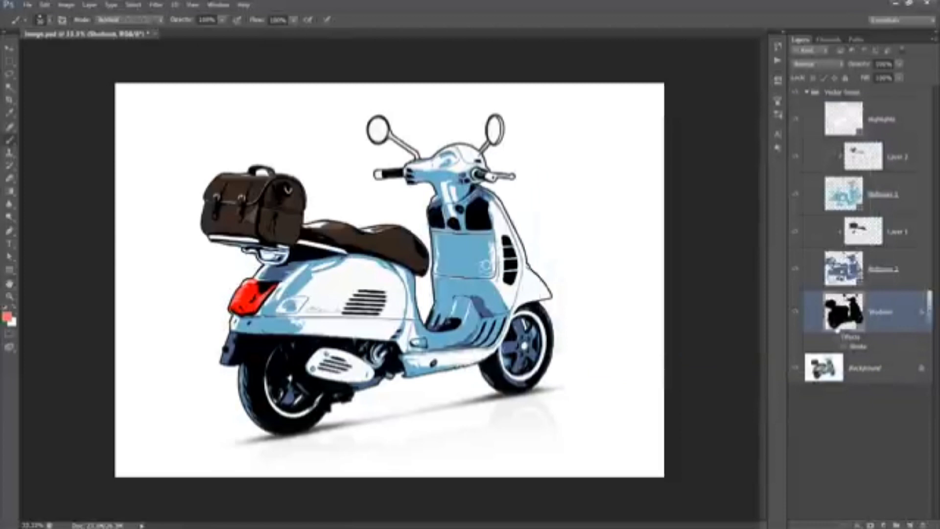
- Collapse the Vector Group and free-transform it, scaling it up to about 283% to test its resolution
click(832, 418)
click(807, 92)
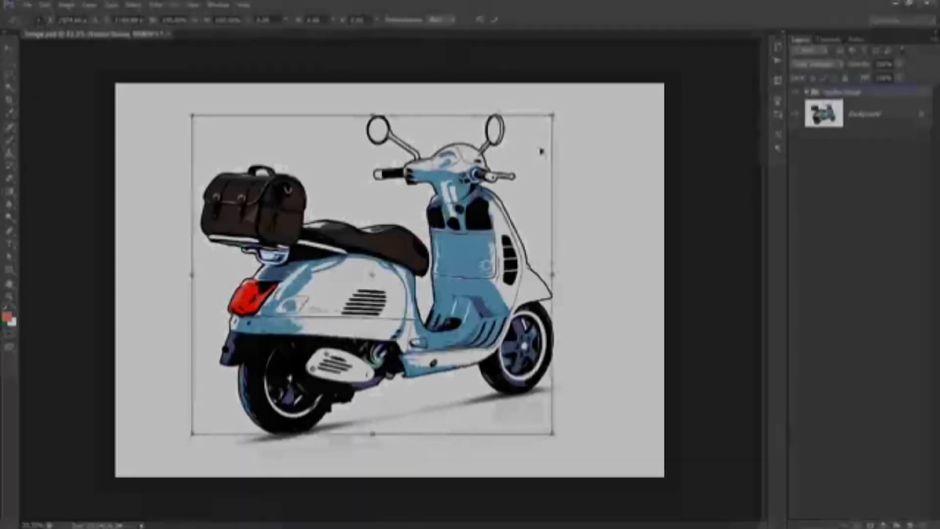
key(ctrl+minus)
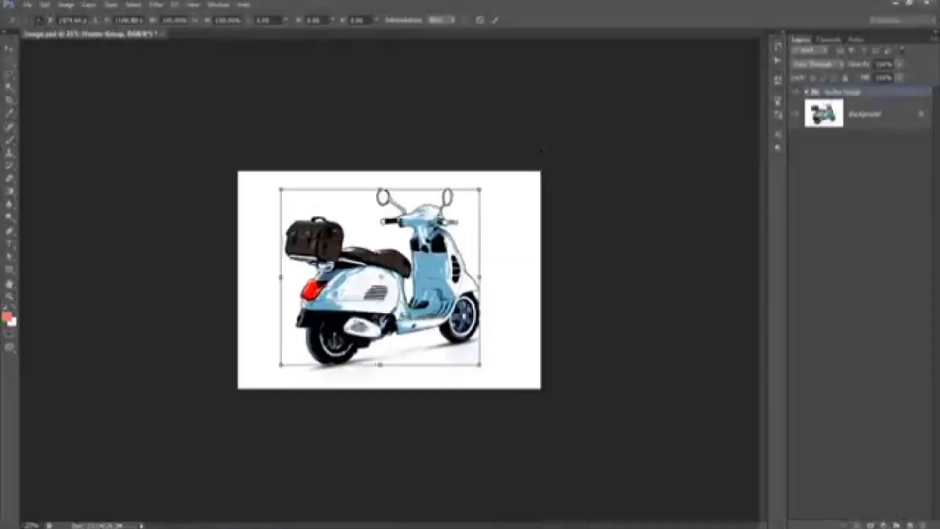
drag(472, 197, 708, 113)
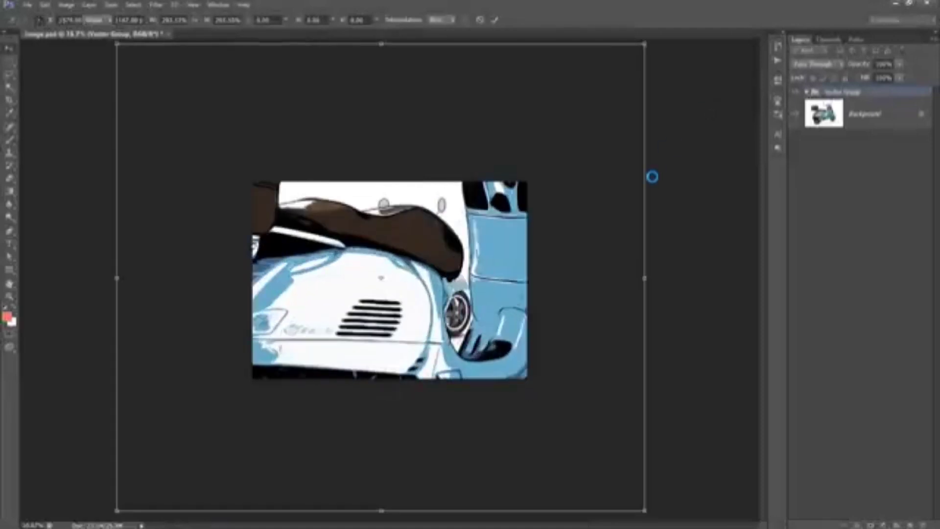
key(Return)
- Zoom in and pan around the enlarged artwork to examine the edges of the seat, panels and vents
click(795, 114)
key(ctrl+0)
key(ctrl+minus)
key(ctrl+minus)
key(ctrl+minus)
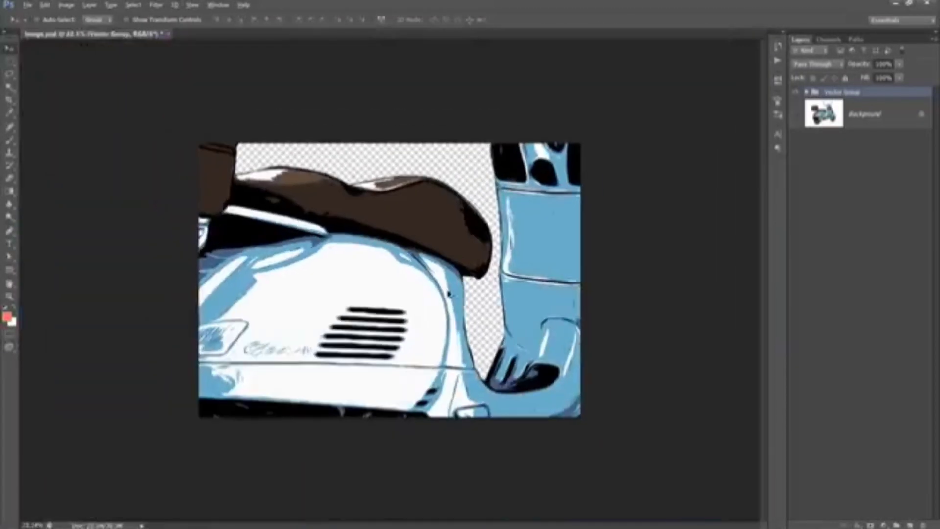
scroll(450, 293, up, 9)
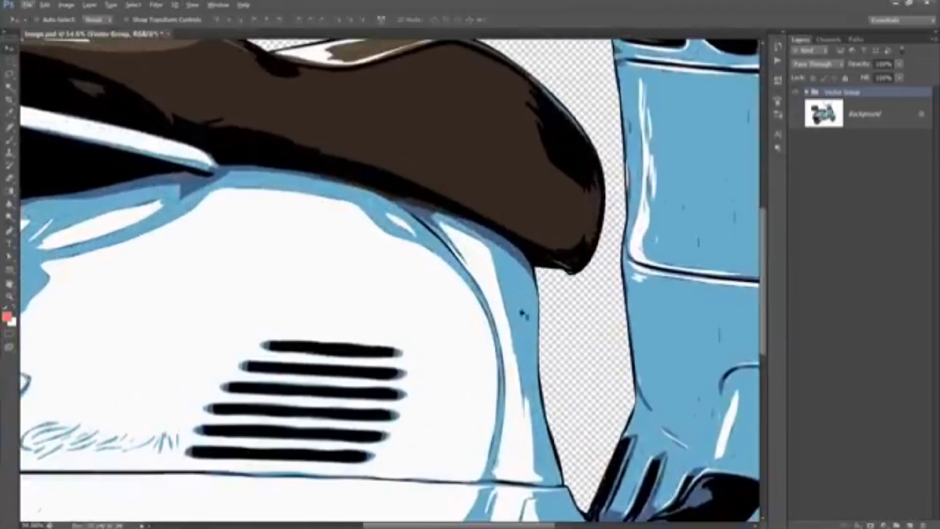
drag(573, 346, 345, 324)
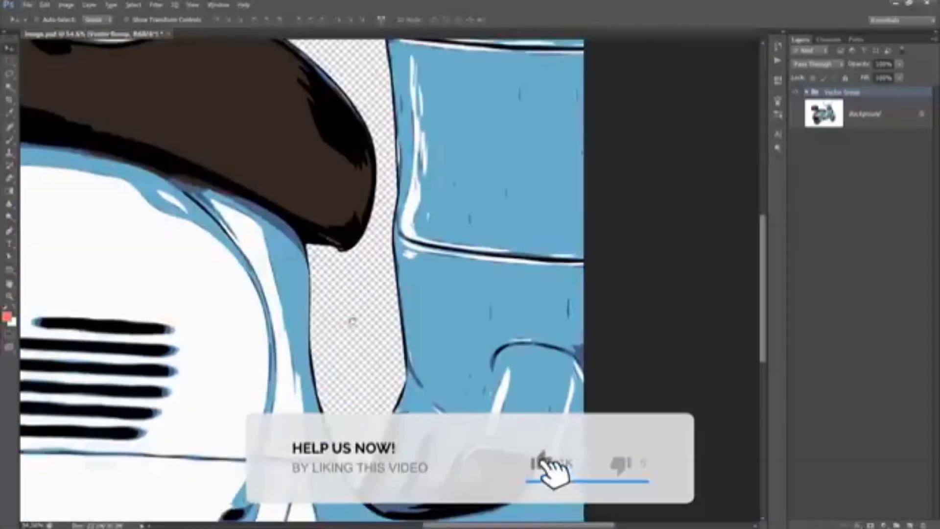
scroll(447, 263, up, 3)
scroll(447, 264, up, 3)
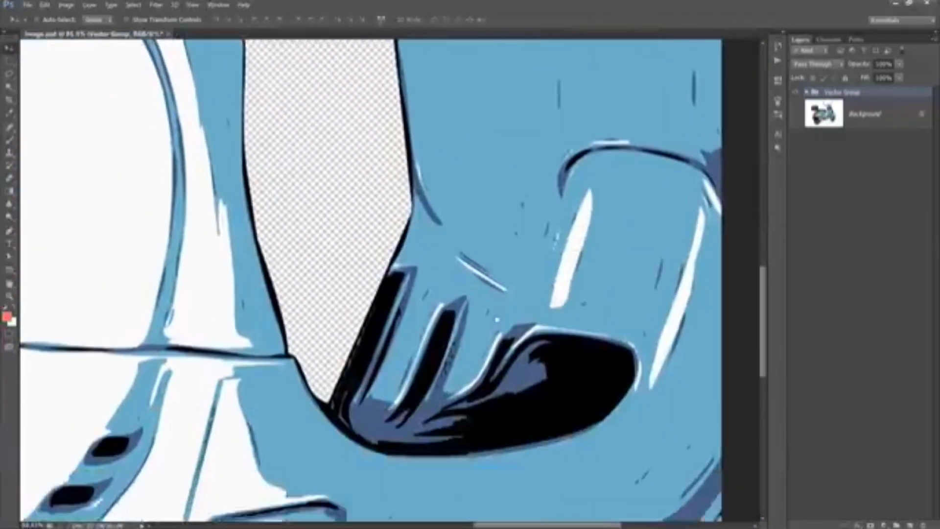
drag(497, 320, 595, 214)
drag(133, 71, 428, 419)
drag(431, 152, 671, 68)
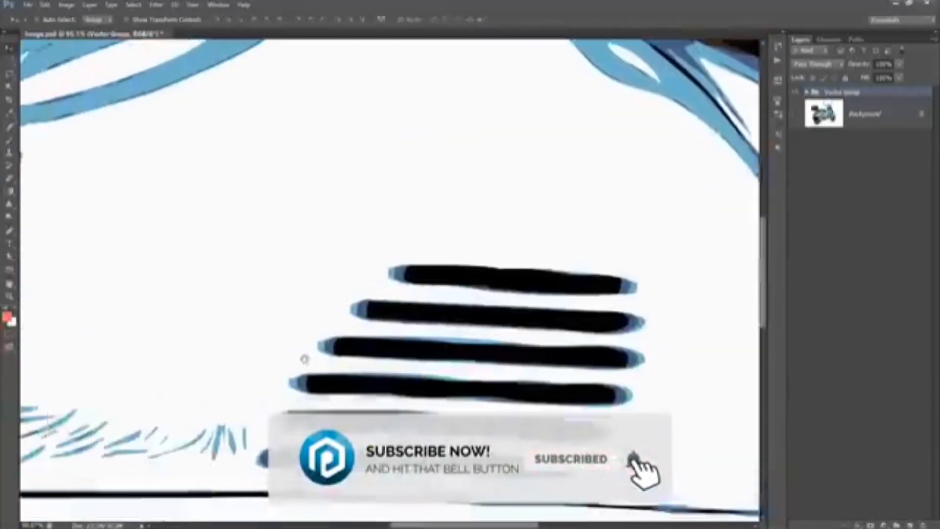
drag(304, 359, 451, 166)
drag(285, 402, 409, 367)
drag(417, 333, 348, 392)
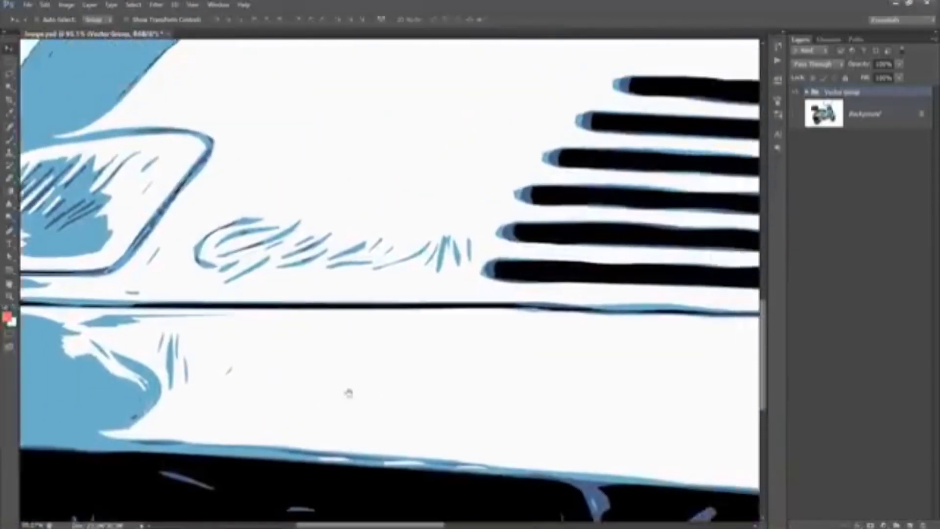
drag(676, 138, 514, 300)
drag(725, 142, 267, 447)
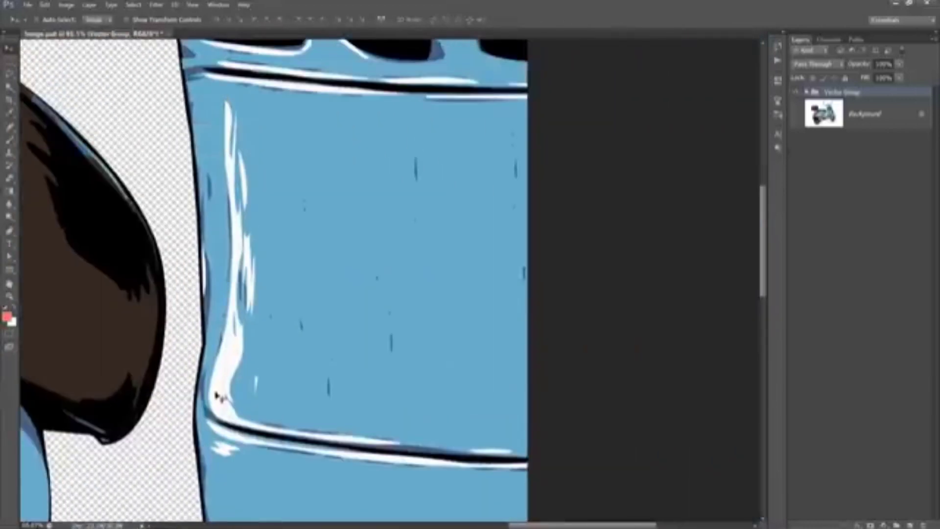
- Switch to the Path Selection tool
click(8, 258)
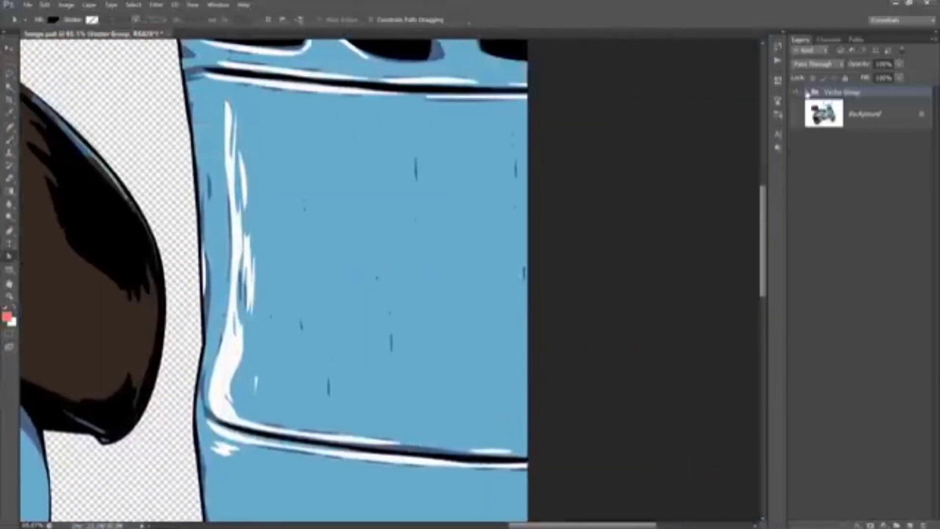